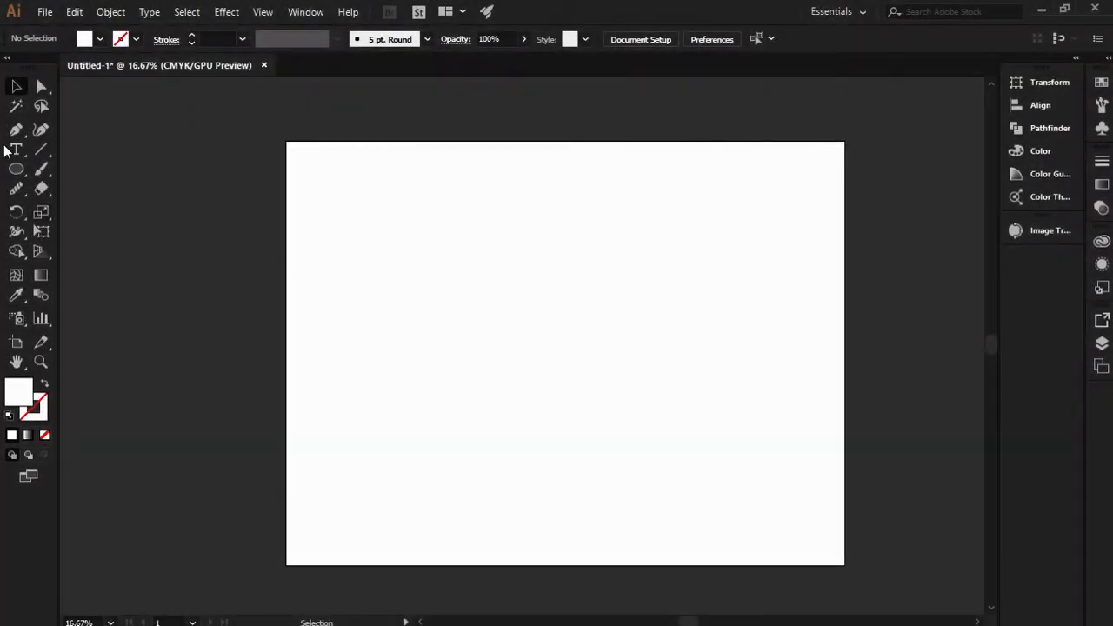
Step: Draw a rectangle left of the artboard centre and round its corners
{"action": "left_click", "coordinate": [16, 168]}
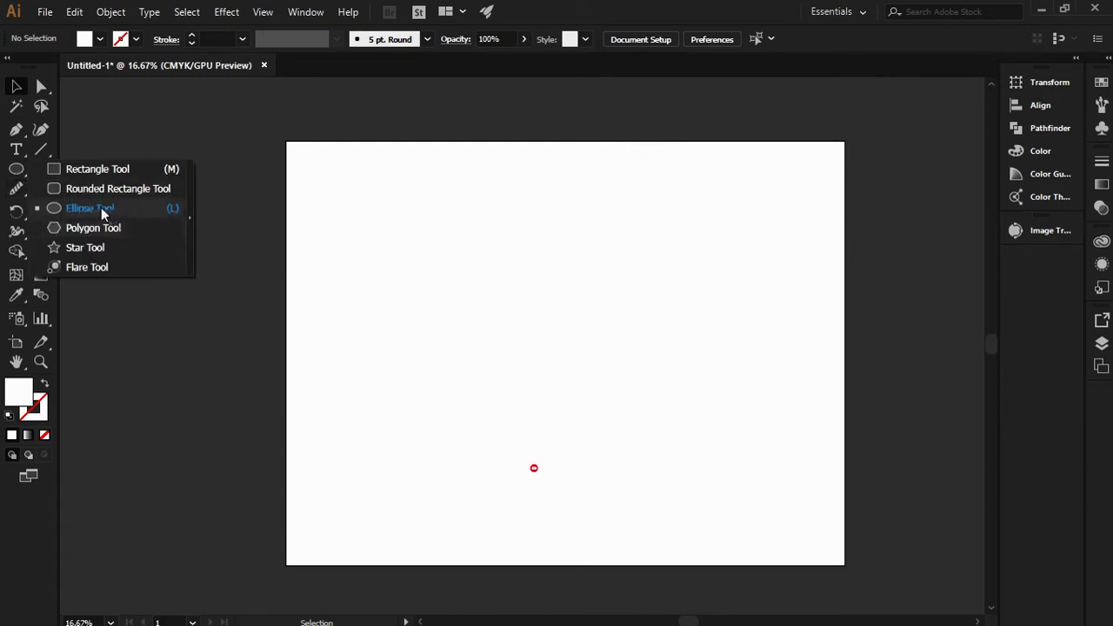
{"action": "left_click", "coordinate": [96, 169]}
{"action": "left_click_drag", "start_coordinate": [393, 257], "coordinate": [527, 335]}
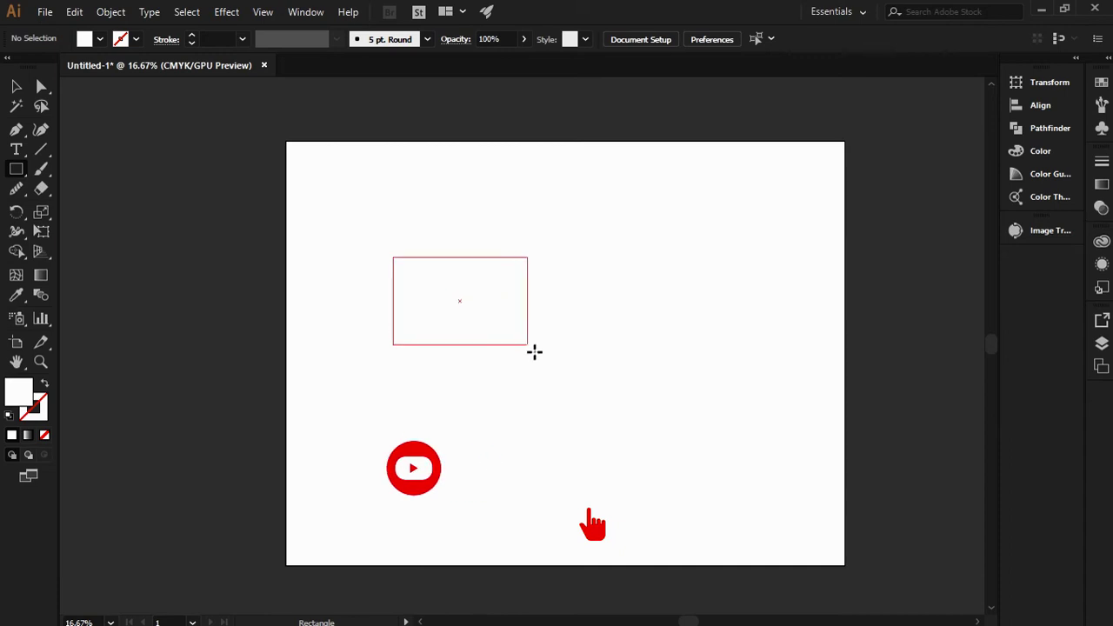
{"action": "left_click_drag", "start_coordinate": [404, 270], "coordinate": [419, 285]}
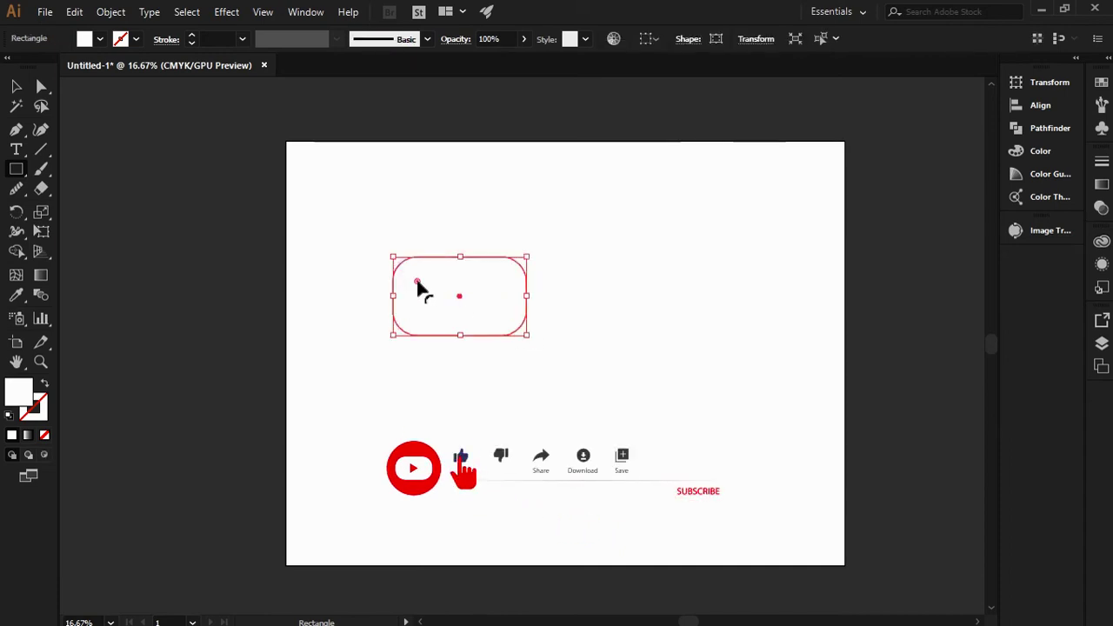
Step: Fill the rounded rectangle with bright yellow fff800, then deselect it
{"action": "double_click", "coordinate": [21, 393]}
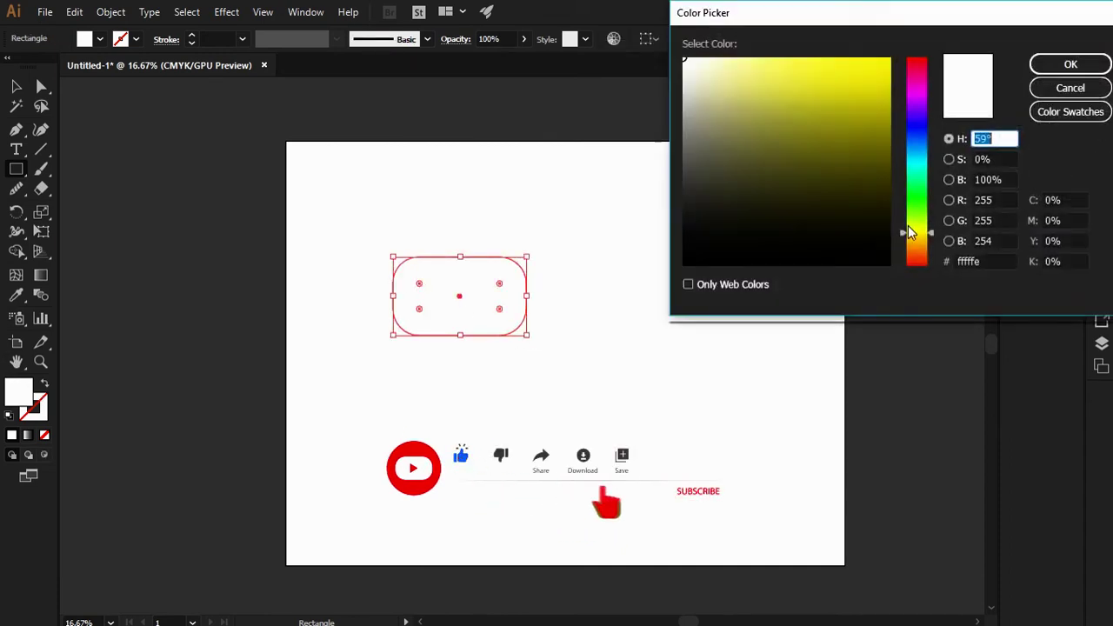
{"action": "left_click_drag", "start_coordinate": [885, 63], "coordinate": [888, 58]}
{"action": "left_click", "coordinate": [1070, 65]}
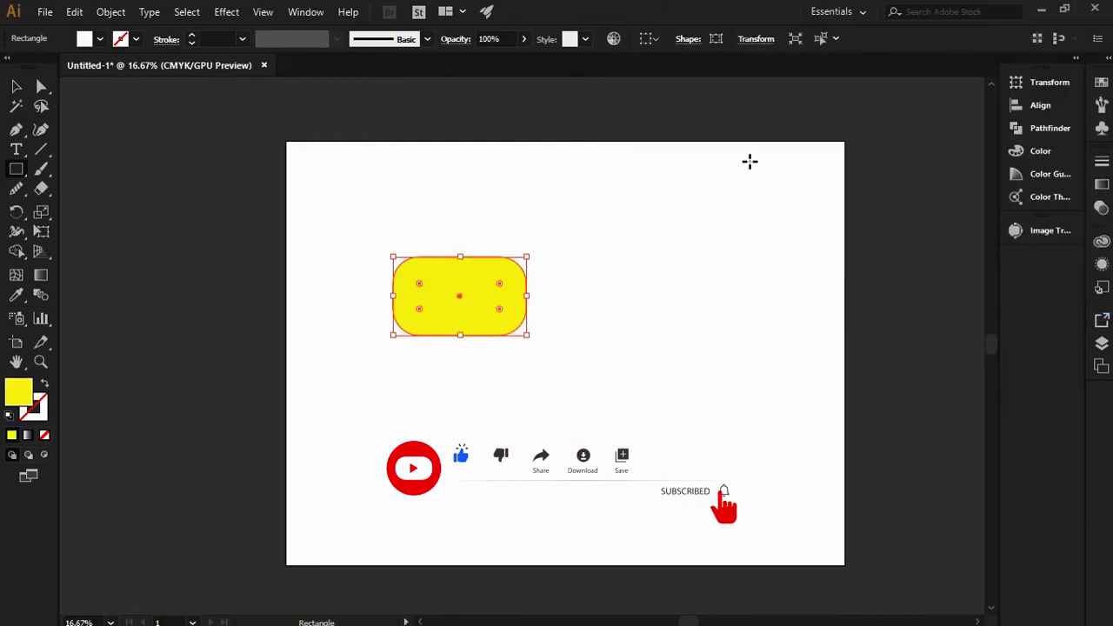
{"action": "left_click", "coordinate": [16, 86]}
{"action": "left_click", "coordinate": [609, 261]}
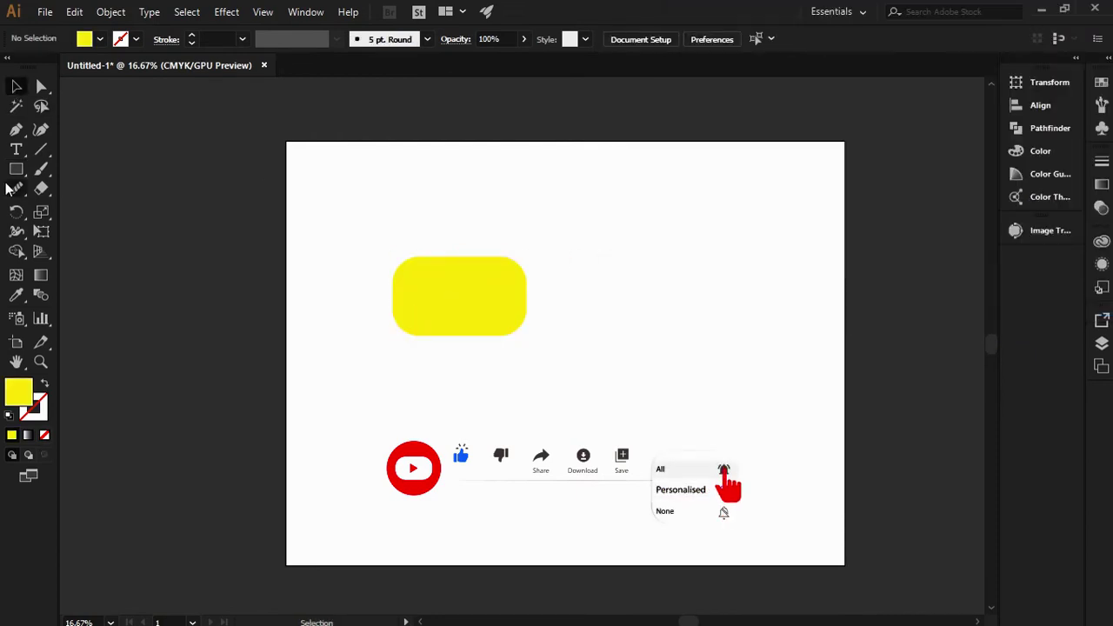
Step: Draw a circle and move it level with the rectangle's right end
{"action": "left_click_drag", "start_coordinate": [12, 173], "coordinate": [73, 206]}
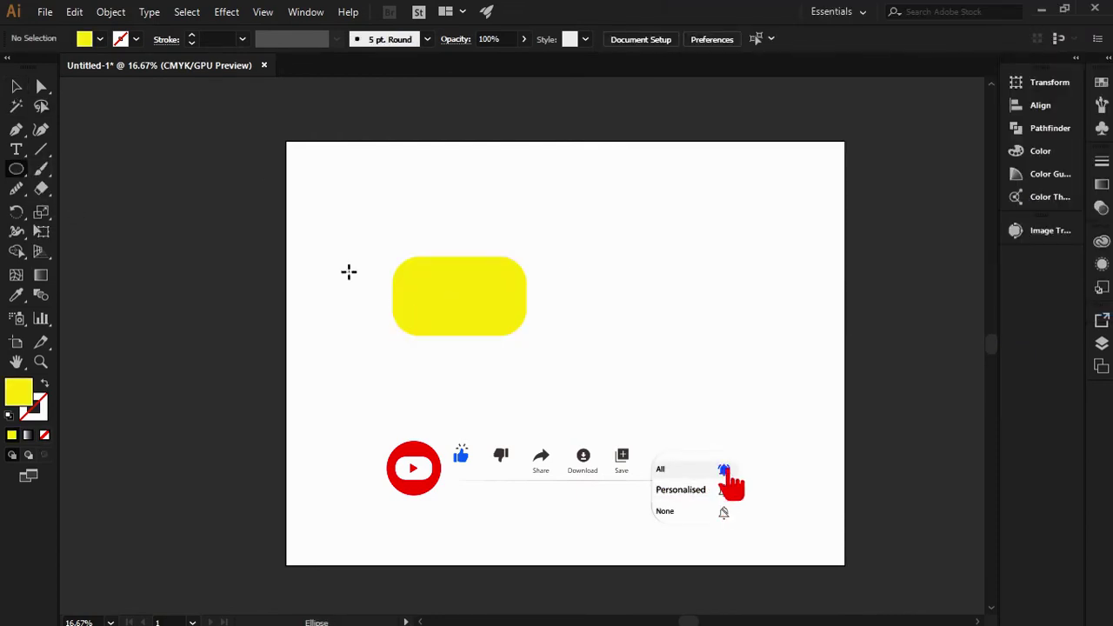
{"action": "left_click_drag", "start_coordinate": [466, 220], "coordinate": [553, 309]}
{"action": "key", "text": "ctrl+z"}
{"action": "left_click", "coordinate": [15, 86]}
{"action": "left_click", "coordinate": [374, 208]}
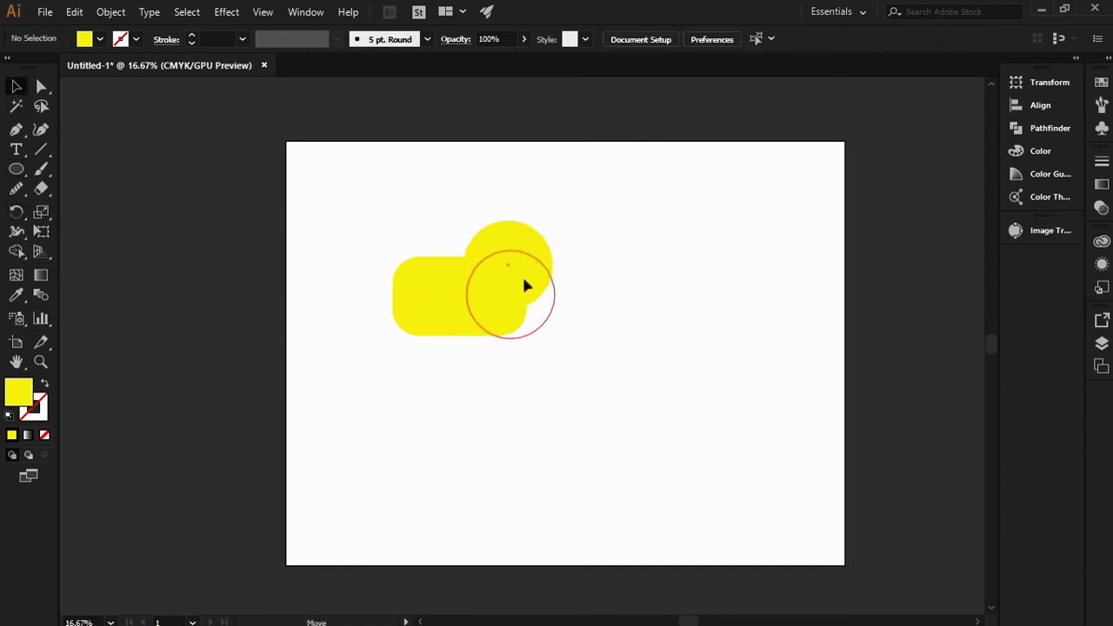
{"action": "left_click_drag", "start_coordinate": [522, 287], "coordinate": [524, 290]}
Step: Shrink the circle to the rectangle's height and centre both shapes vertically
{"action": "left_click_drag", "start_coordinate": [660, 255], "coordinate": [328, 348]}
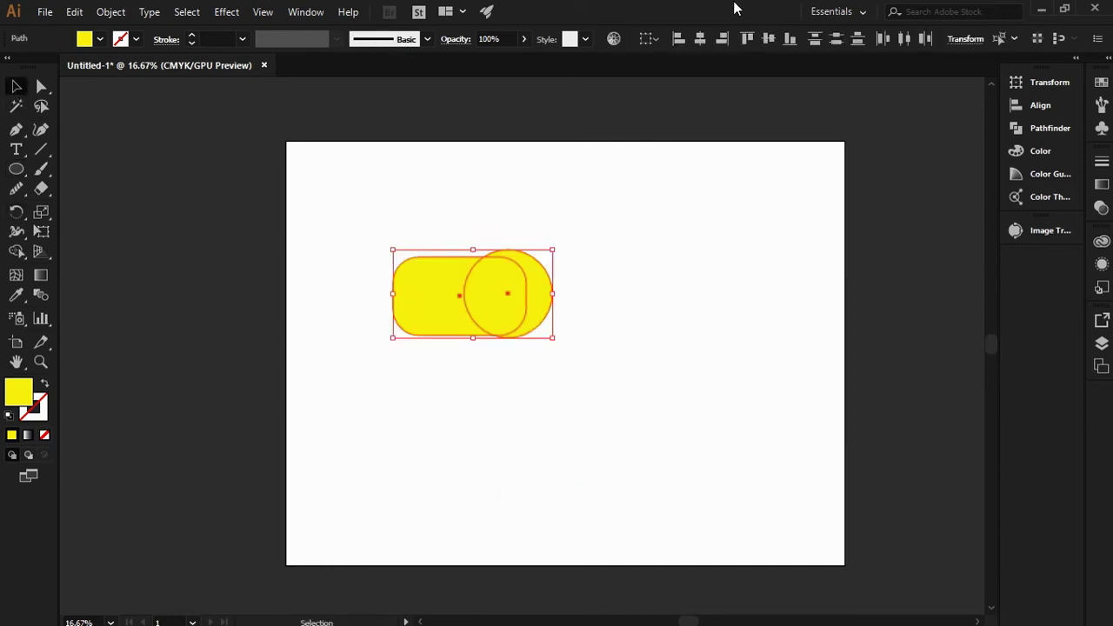
{"action": "left_click", "coordinate": [773, 39]}
{"action": "left_click", "coordinate": [690, 218]}
{"action": "left_click", "coordinate": [527, 301]}
{"action": "left_click_drag", "start_coordinate": [559, 345], "coordinate": [513, 302]}
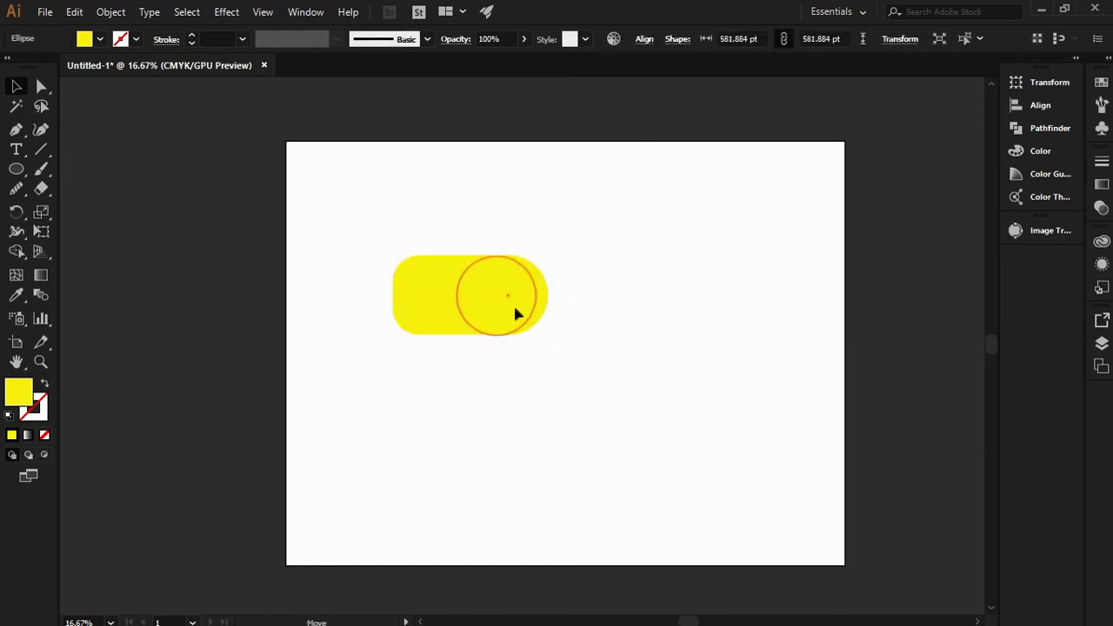
{"action": "left_click", "coordinate": [597, 298]}
{"action": "key", "text": "ctrl+a"}
{"action": "left_click", "coordinate": [773, 38]}
{"action": "left_click", "coordinate": [705, 252]}
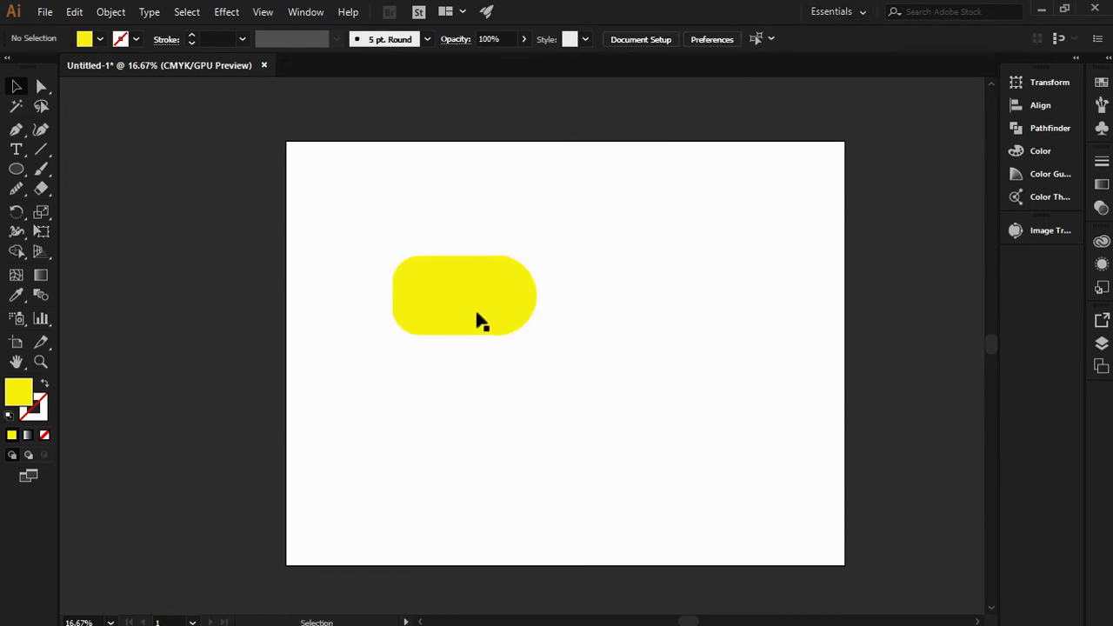
Step: Unite the circle and rectangle into one shape with Pathfinder
{"action": "left_click", "coordinate": [529, 310]}
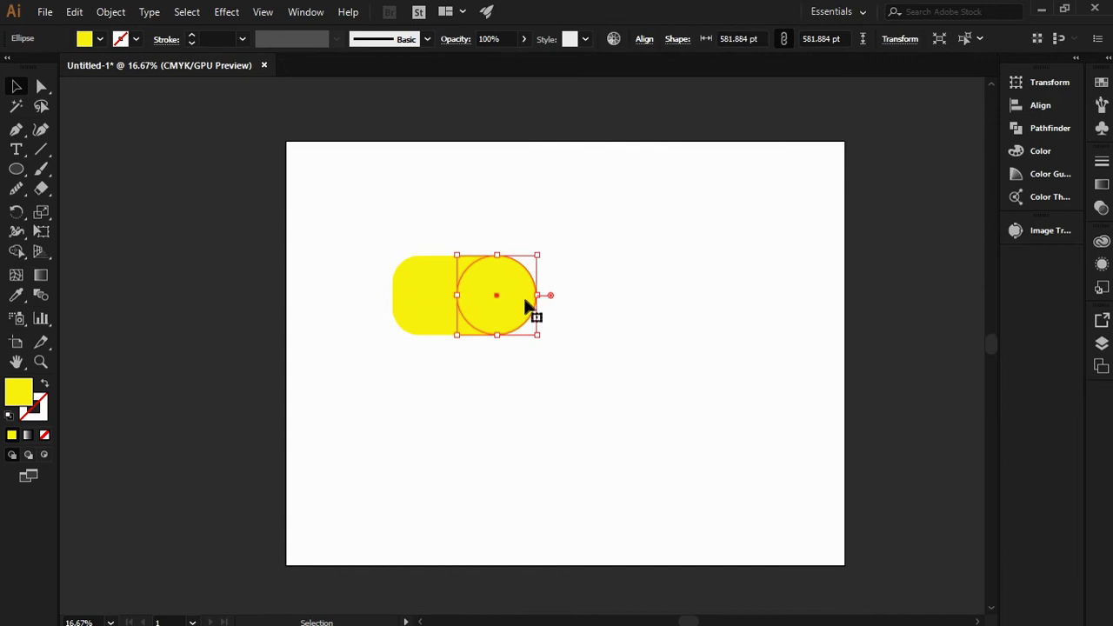
{"action": "left_click_drag", "start_coordinate": [643, 247], "coordinate": [328, 381]}
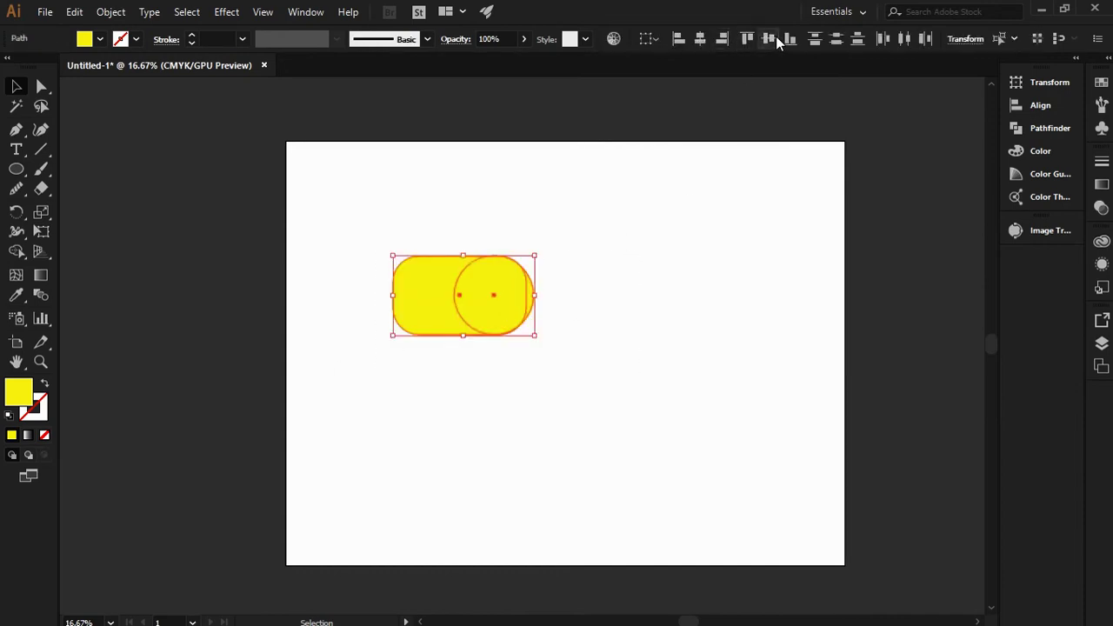
{"action": "left_click", "coordinate": [645, 306]}
{"action": "left_click", "coordinate": [524, 304]}
{"action": "left_click", "coordinate": [658, 278]}
{"action": "left_click_drag", "start_coordinate": [677, 244], "coordinate": [396, 372]}
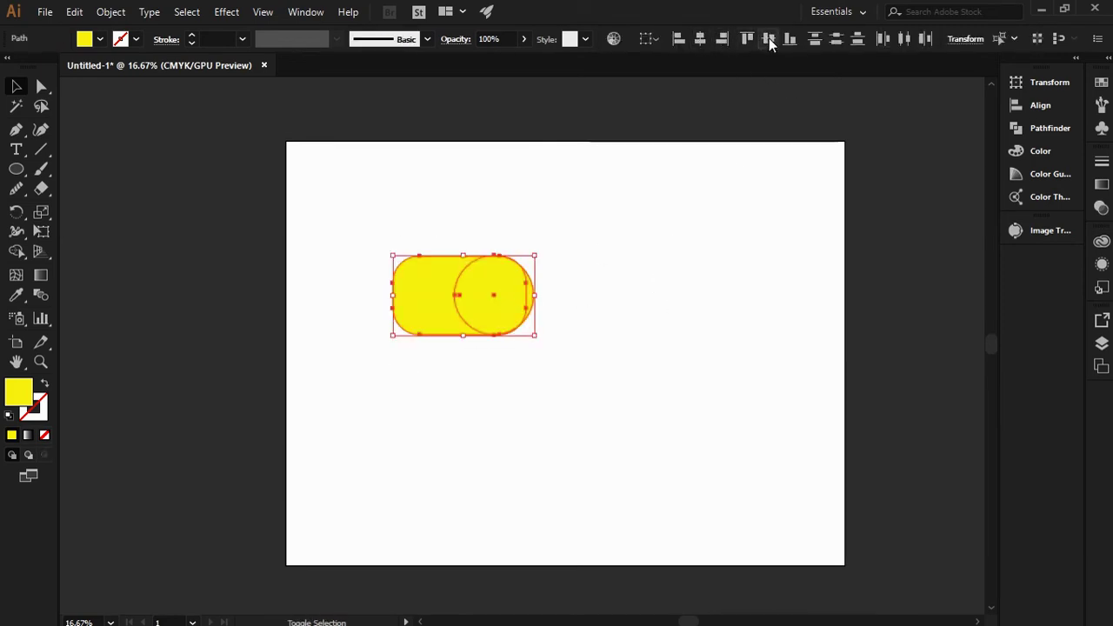
{"action": "left_click", "coordinate": [1046, 130]}
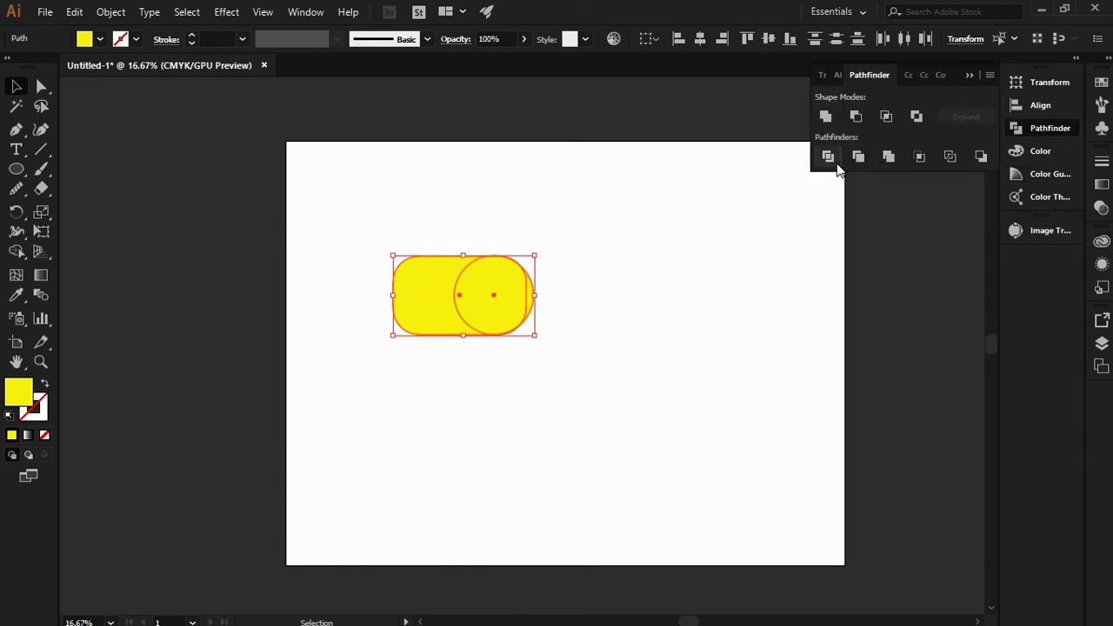
{"action": "left_click", "coordinate": [825, 117]}
{"action": "left_click", "coordinate": [661, 209]}
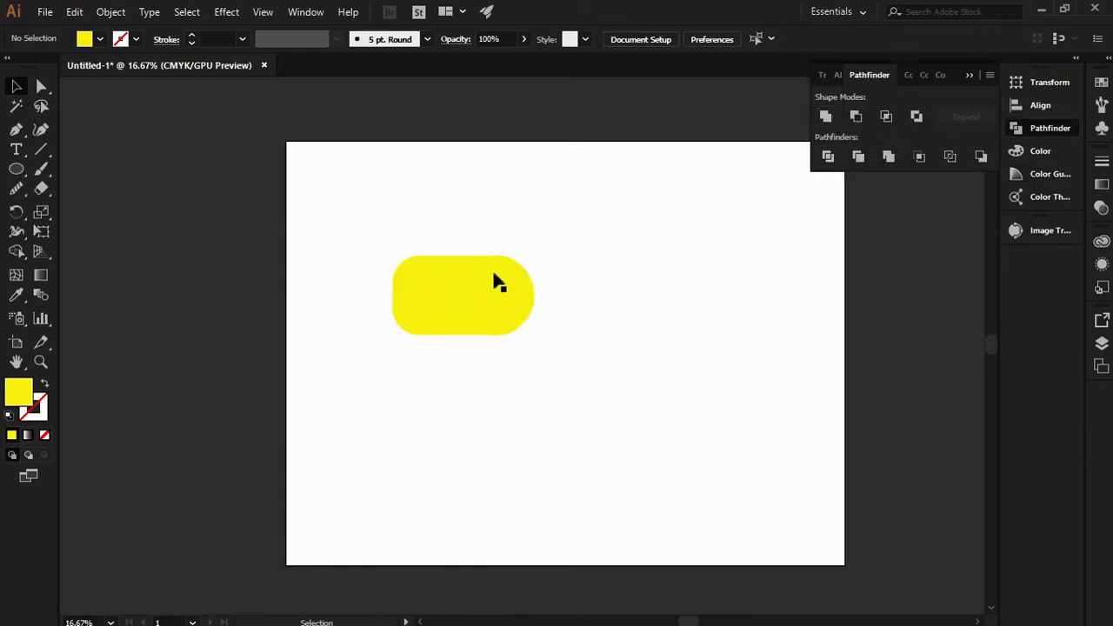
Step: Duplicate the yellow shape beside the original and unite them into a double pill
{"action": "mouse_move", "coordinate": [493, 280]}
{"action": "left_mouse_down"}
{"action": "mouse_move", "coordinate": [559, 389]}
{"action": "mouse_move", "coordinate": [470, 462]}
{"action": "left_mouse_up"}
{"action": "mouse_move", "coordinate": [598, 410]}
{"action": "left_mouse_down"}
{"action": "mouse_move", "coordinate": [590, 301]}
{"action": "mouse_move", "coordinate": [688, 397]}
{"action": "mouse_move", "coordinate": [448, 409]}
{"action": "left_mouse_up"}
{"action": "left_click", "coordinate": [764, 311]}
{"action": "left_click_drag", "start_coordinate": [634, 417], "coordinate": [571, 297]}
{"action": "left_click", "coordinate": [825, 116]}
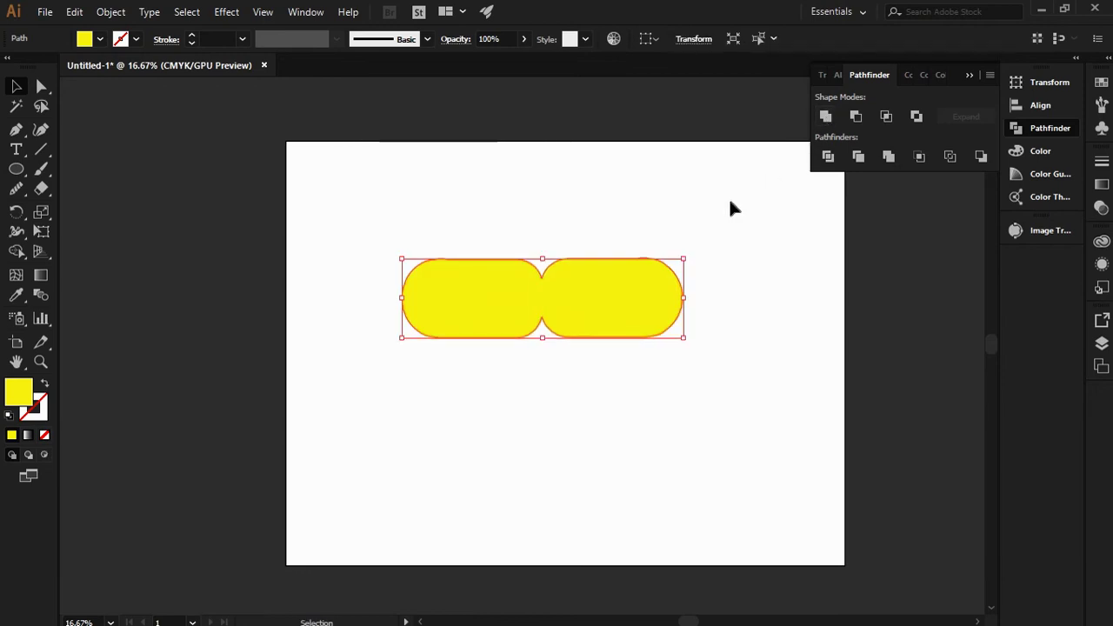
{"action": "left_click", "coordinate": [734, 213]}
Step: Refill the double pill with golden yellow ffe000 and move it lower
{"action": "left_click_drag", "start_coordinate": [432, 388], "coordinate": [431, 387]}
{"action": "double_click", "coordinate": [15, 396]}
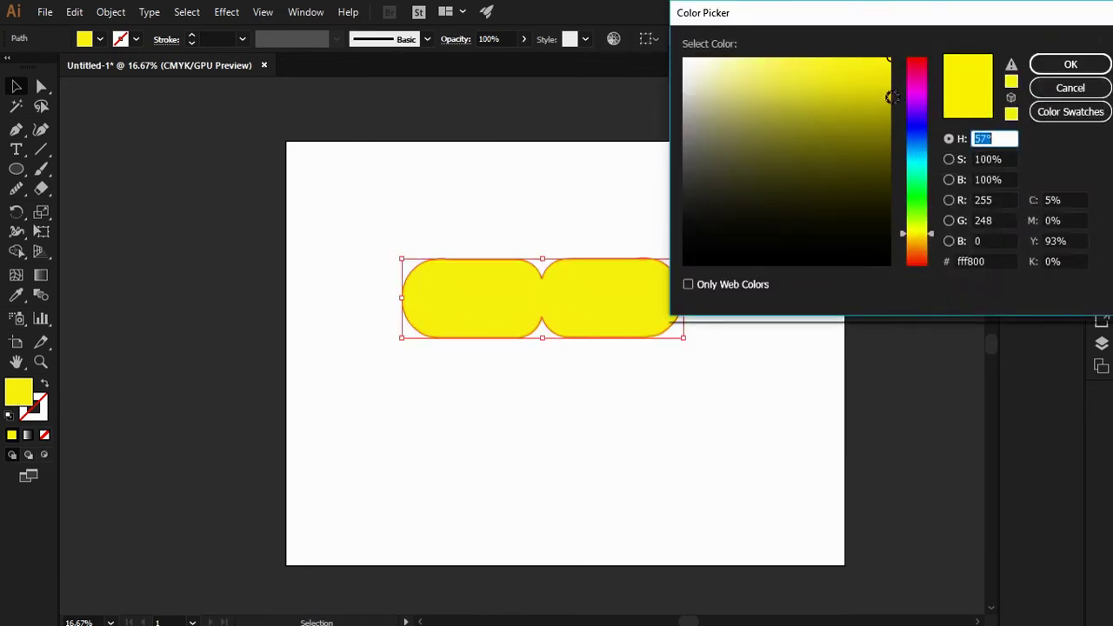
{"action": "left_click_drag", "start_coordinate": [931, 240], "coordinate": [923, 243]}
{"action": "left_click", "coordinate": [1071, 64]}
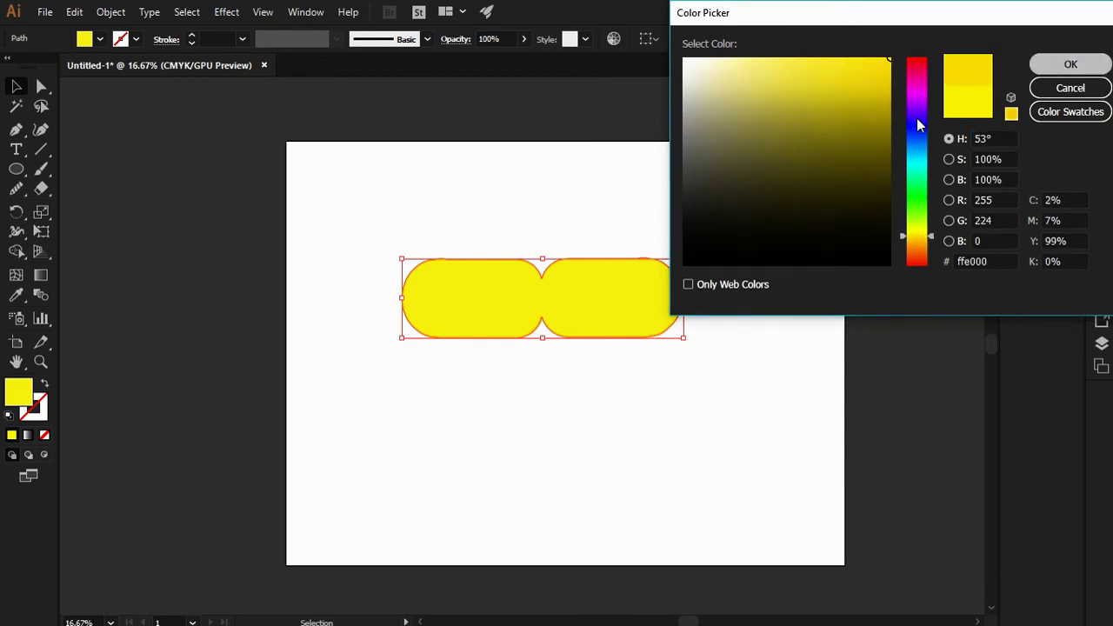
{"action": "left_click", "coordinate": [583, 234]}
{"action": "left_click_drag", "start_coordinate": [586, 298], "coordinate": [593, 371]}
{"action": "left_click", "coordinate": [614, 304]}
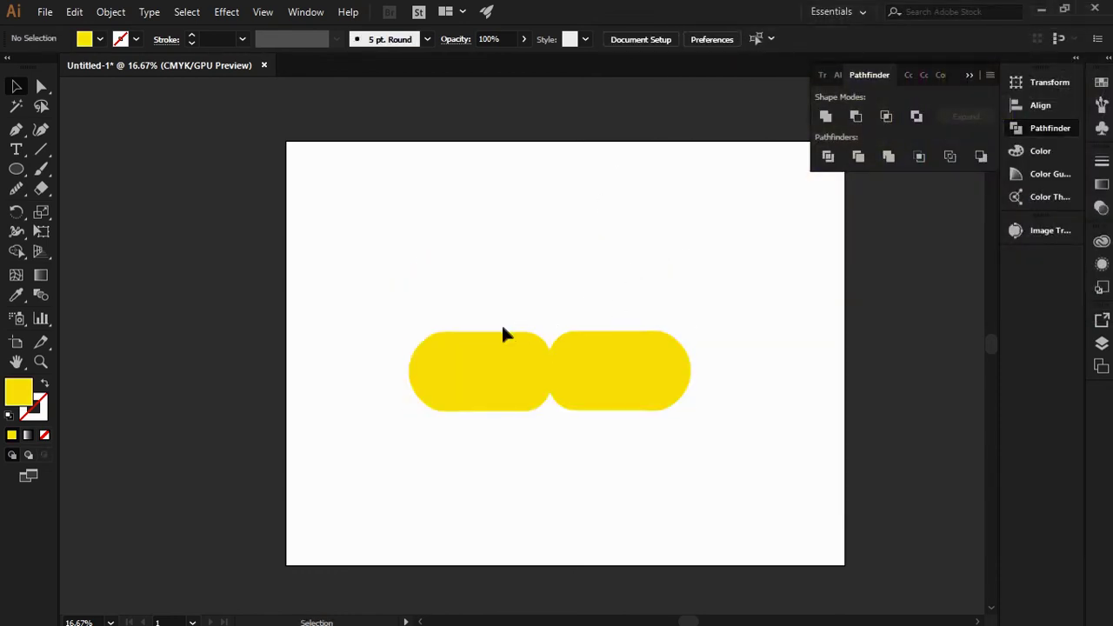
{"action": "left_click", "coordinate": [486, 350]}
Step: Enlarge the yellow double pill and shift it right and up
{"action": "left_click", "coordinate": [638, 291]}
{"action": "left_click", "coordinate": [602, 351]}
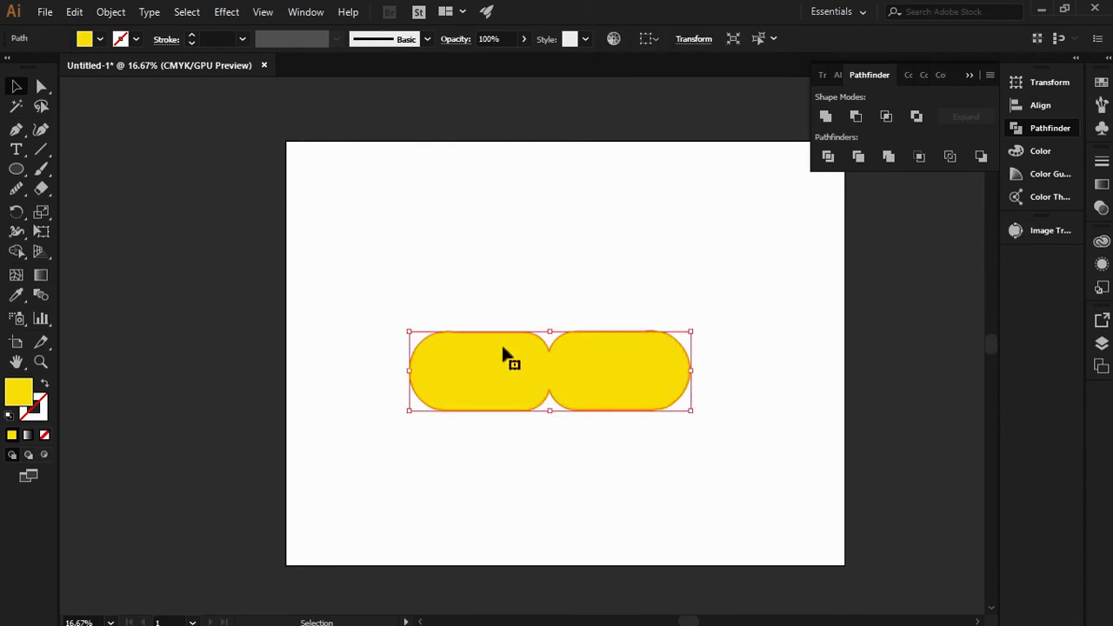
{"action": "left_click", "coordinate": [514, 299]}
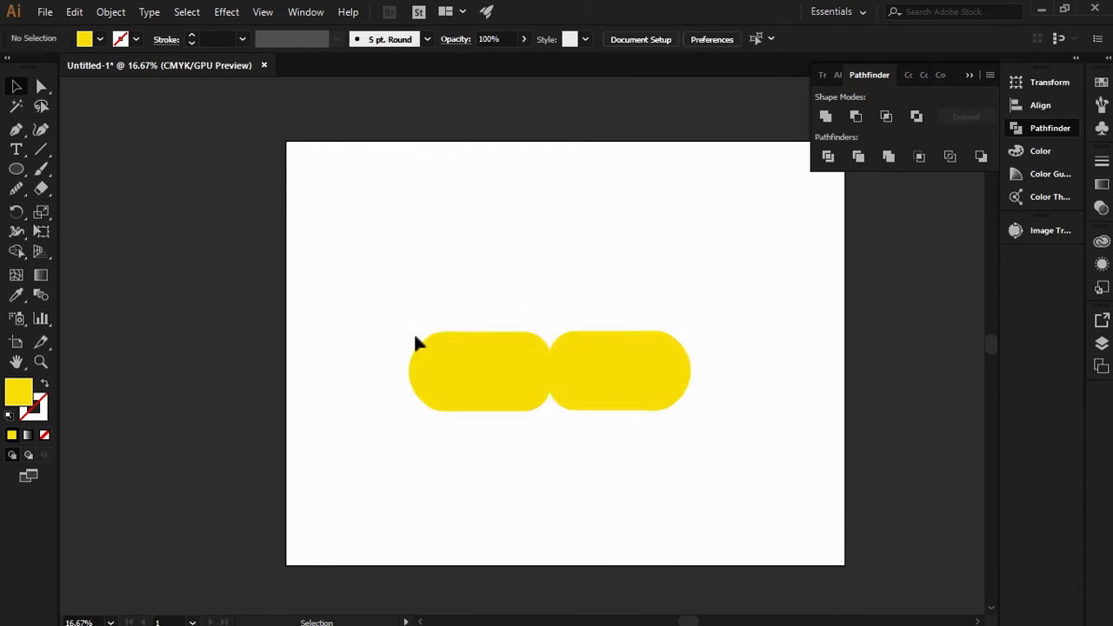
{"action": "left_click", "coordinate": [430, 350]}
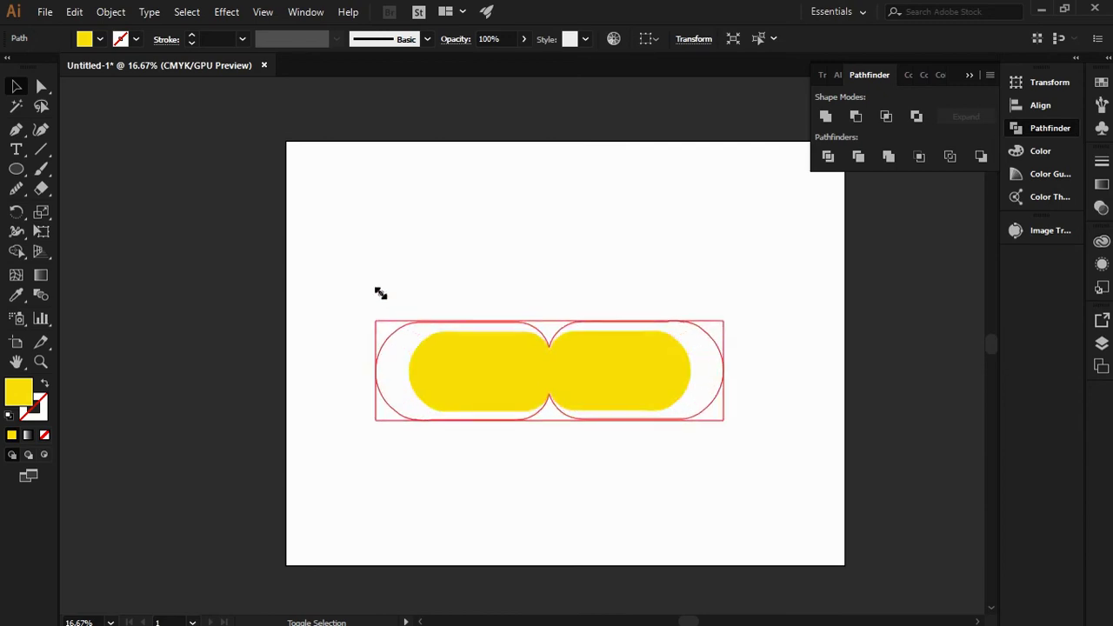
{"action": "left_click_drag", "start_coordinate": [412, 335], "coordinate": [369, 269]}
{"action": "left_click", "coordinate": [599, 258]}
{"action": "scroll", "coordinate": [599, 258], "scroll_direction": "down", "scroll_amount": 2}
{"action": "left_click_drag", "start_coordinate": [565, 286], "coordinate": [590, 271]}
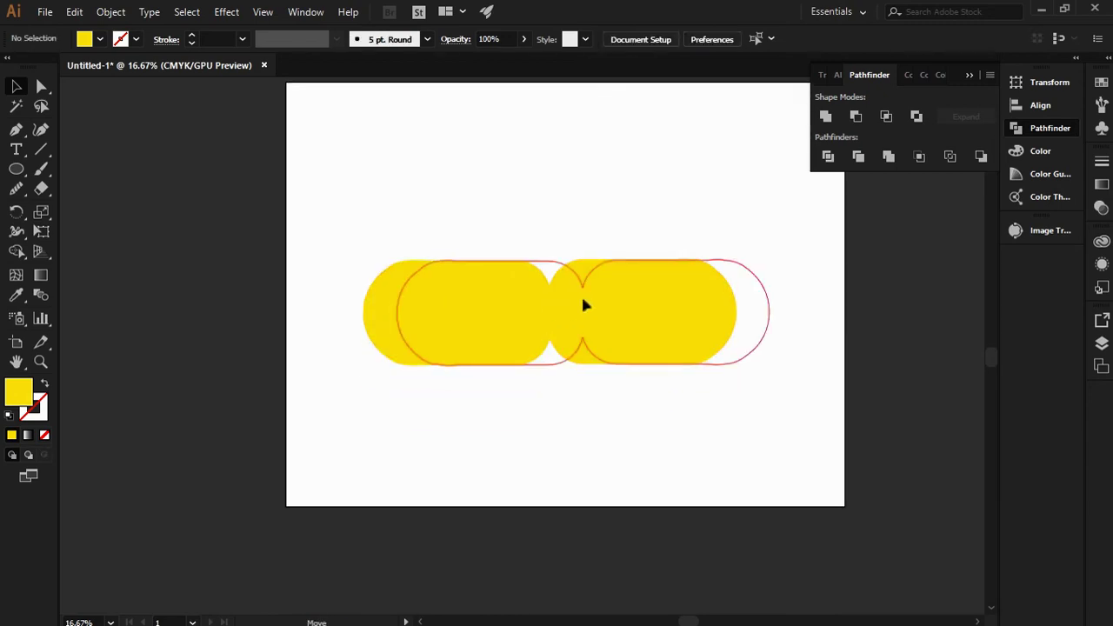
{"action": "left_click", "coordinate": [625, 220]}
{"action": "scroll", "coordinate": [591, 270], "scroll_direction": "up", "scroll_amount": 2}
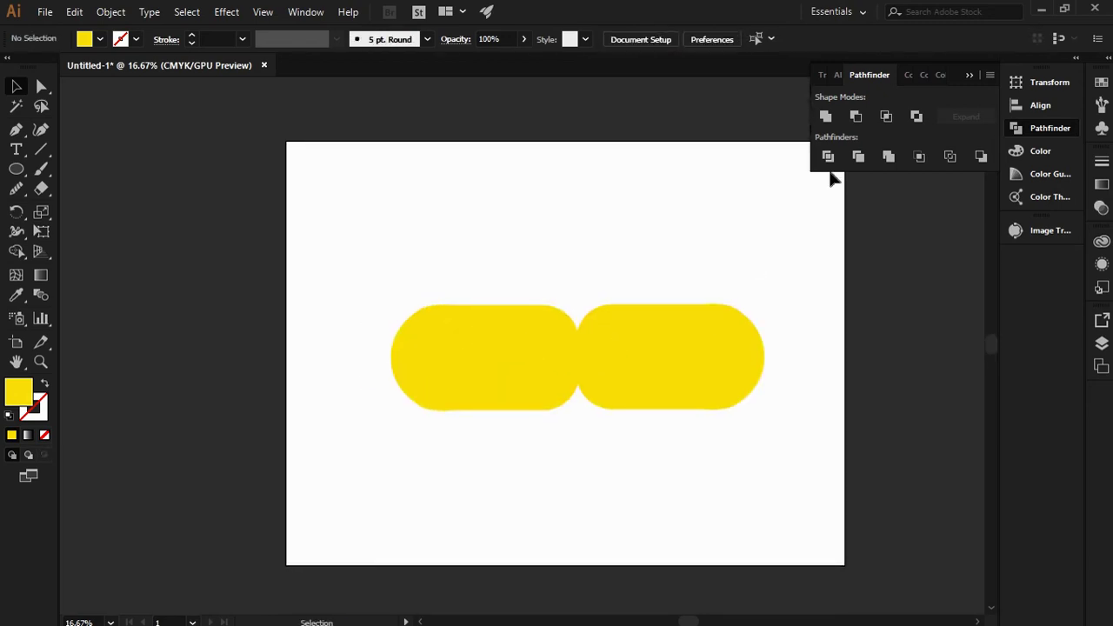
{"action": "left_click", "coordinate": [814, 175]}
Step: Draw a small circle and move it into the pill's left end
{"action": "left_click", "coordinate": [621, 324]}
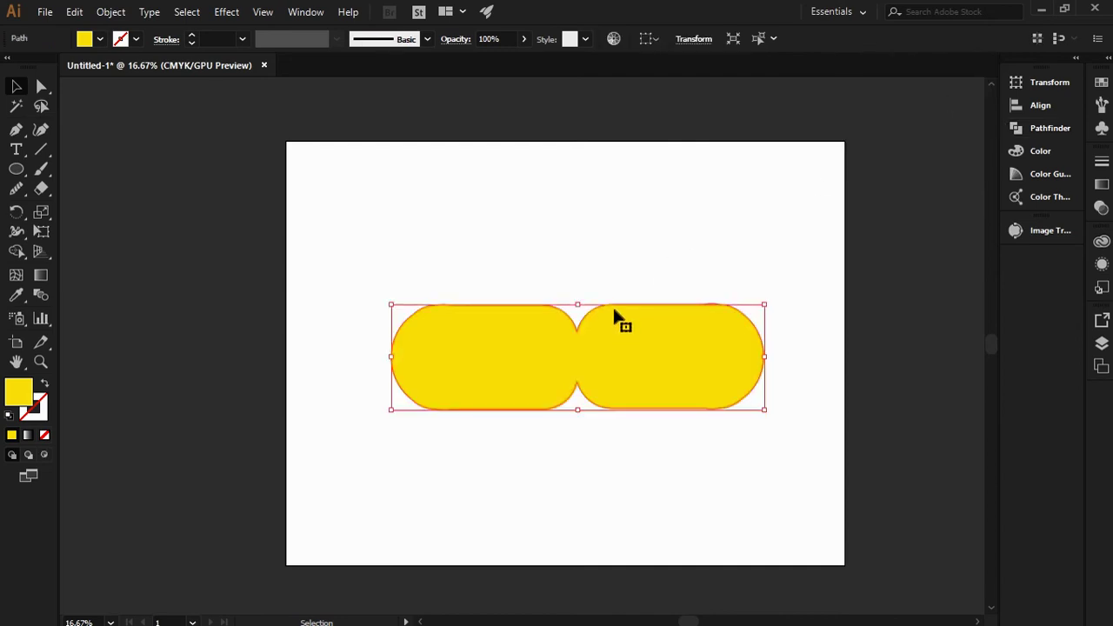
{"action": "key", "text": "l"}
{"action": "left_click_drag", "start_coordinate": [370, 217], "coordinate": [444, 286]}
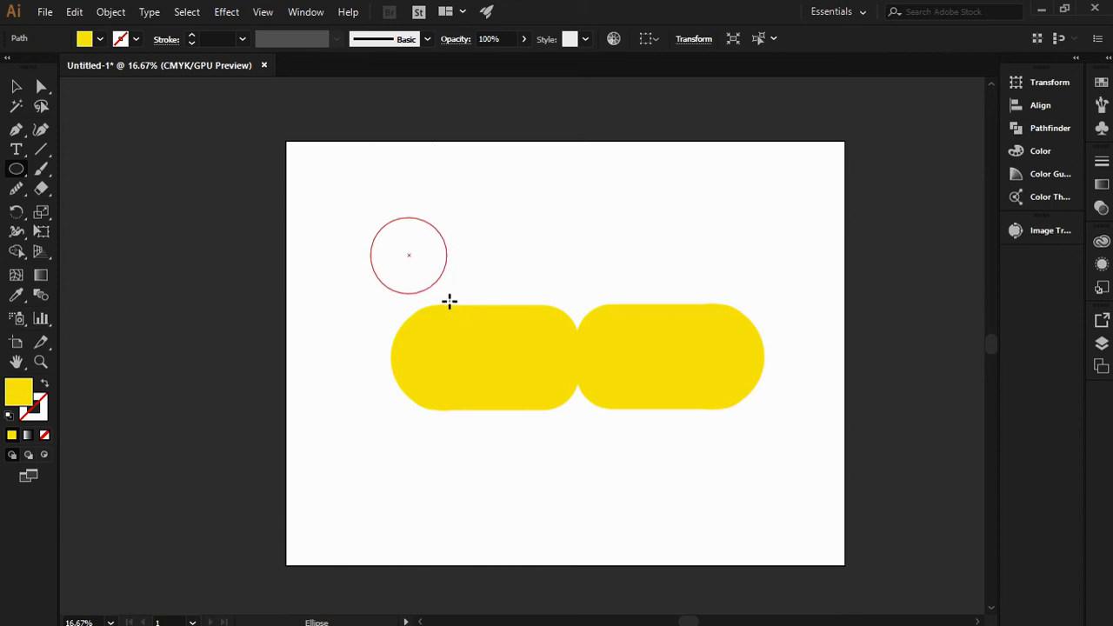
{"action": "left_click_drag", "start_coordinate": [444, 287], "coordinate": [444, 292]}
{"action": "key", "text": "v"}
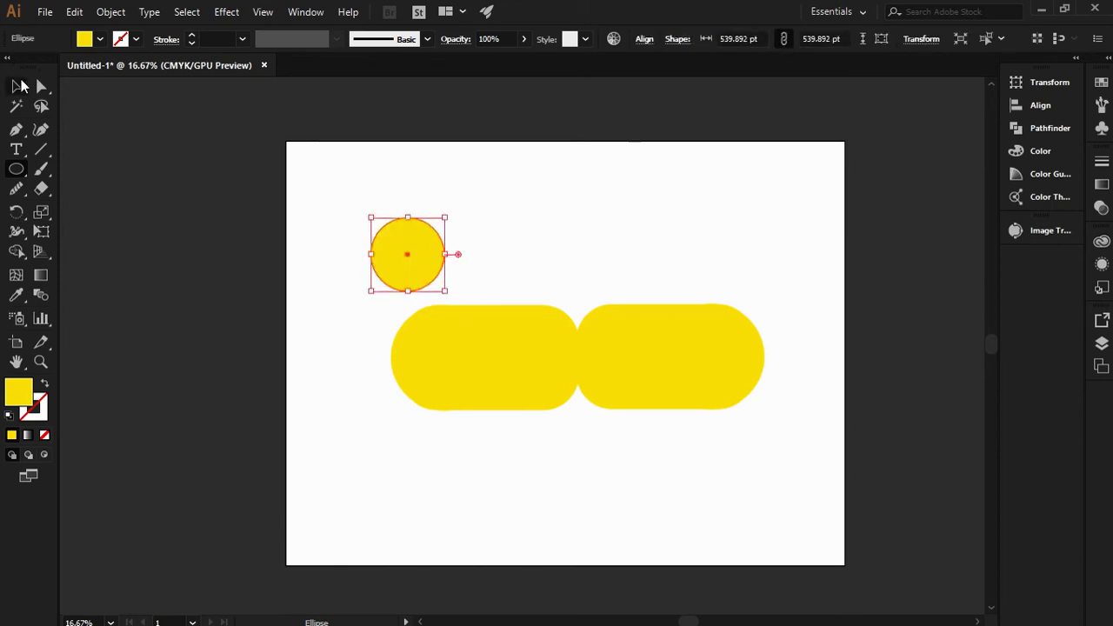
{"action": "left_click", "coordinate": [613, 217]}
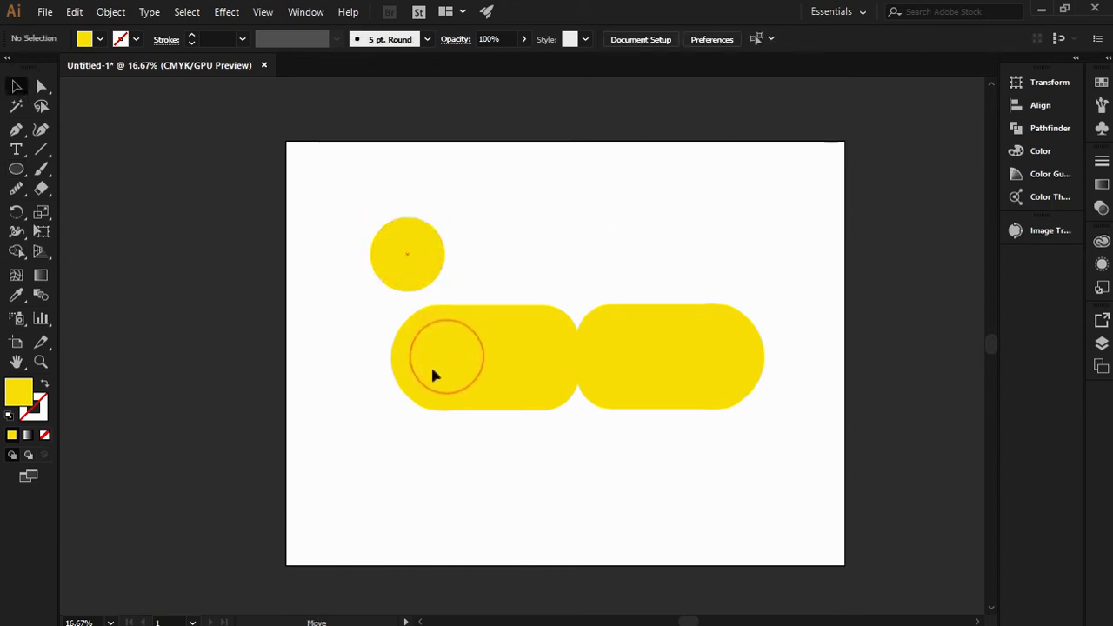
{"action": "left_click_drag", "start_coordinate": [434, 366], "coordinate": [443, 347]}
Step: Make the small circle white by eyedropper-sampling the artboard
{"action": "left_click_drag", "start_coordinate": [562, 235], "coordinate": [356, 403]}
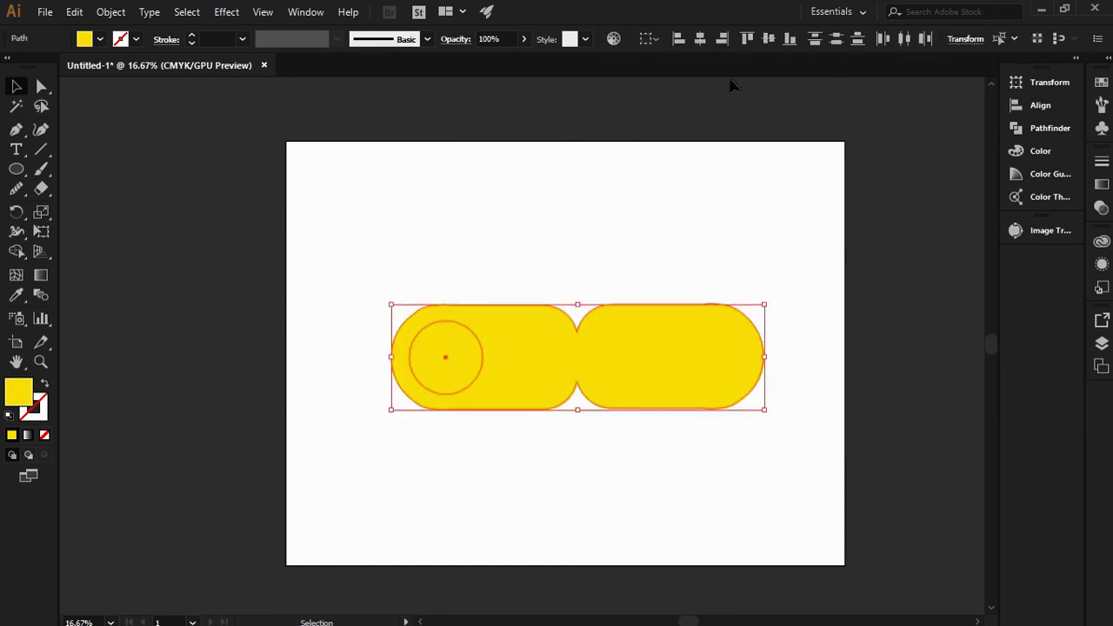
{"action": "left_click", "coordinate": [635, 175]}
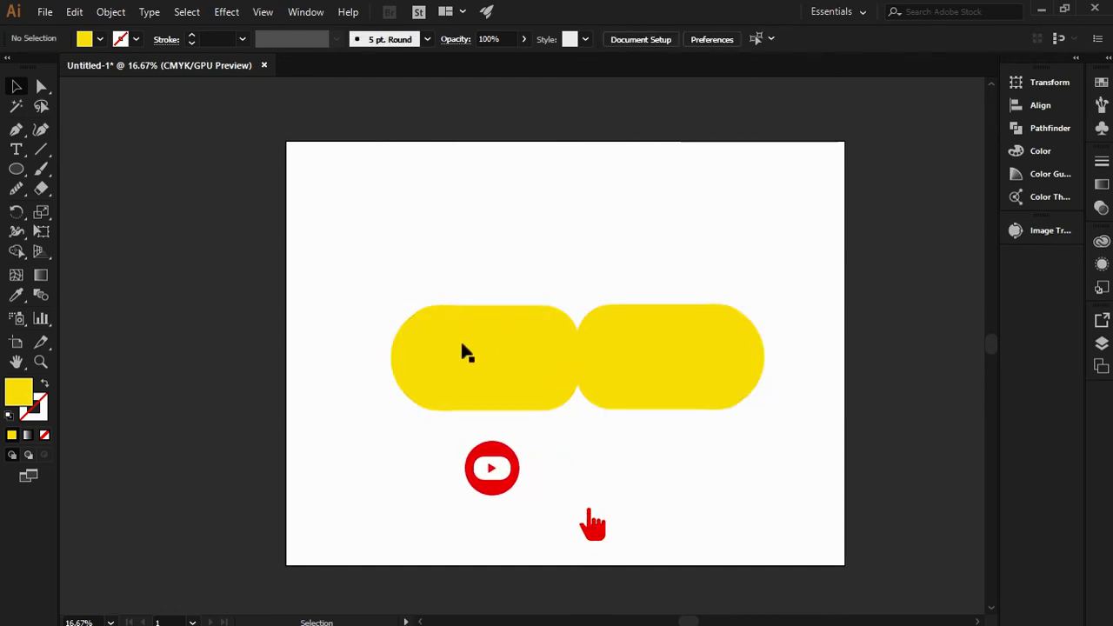
{"action": "left_click", "coordinate": [461, 346]}
{"action": "left_click", "coordinate": [16, 295]}
{"action": "left_click", "coordinate": [447, 218]}
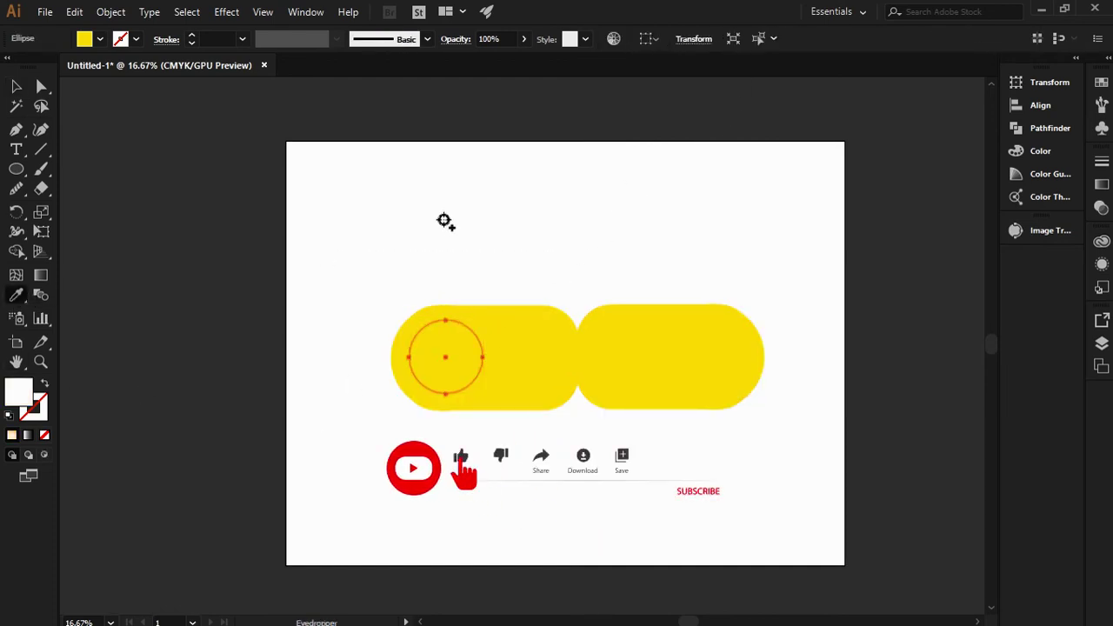
{"action": "left_click", "coordinate": [15, 86]}
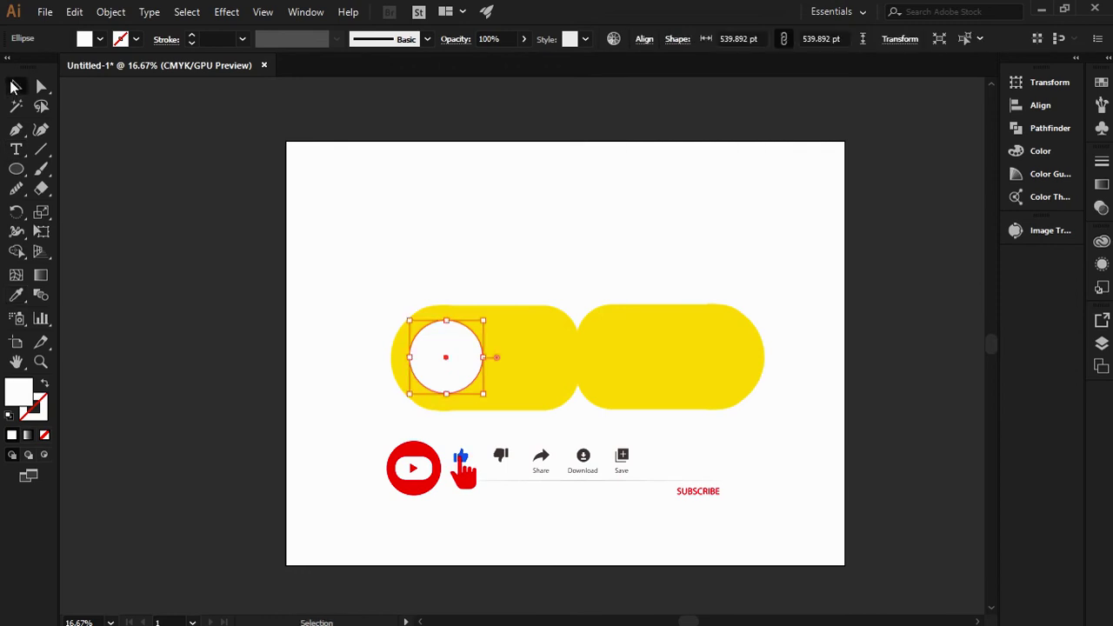
{"action": "left_click", "coordinate": [439, 225]}
{"action": "scroll", "coordinate": [490, 217], "scroll_direction": "down", "scroll_amount": 2}
{"action": "left_click", "coordinate": [658, 298]}
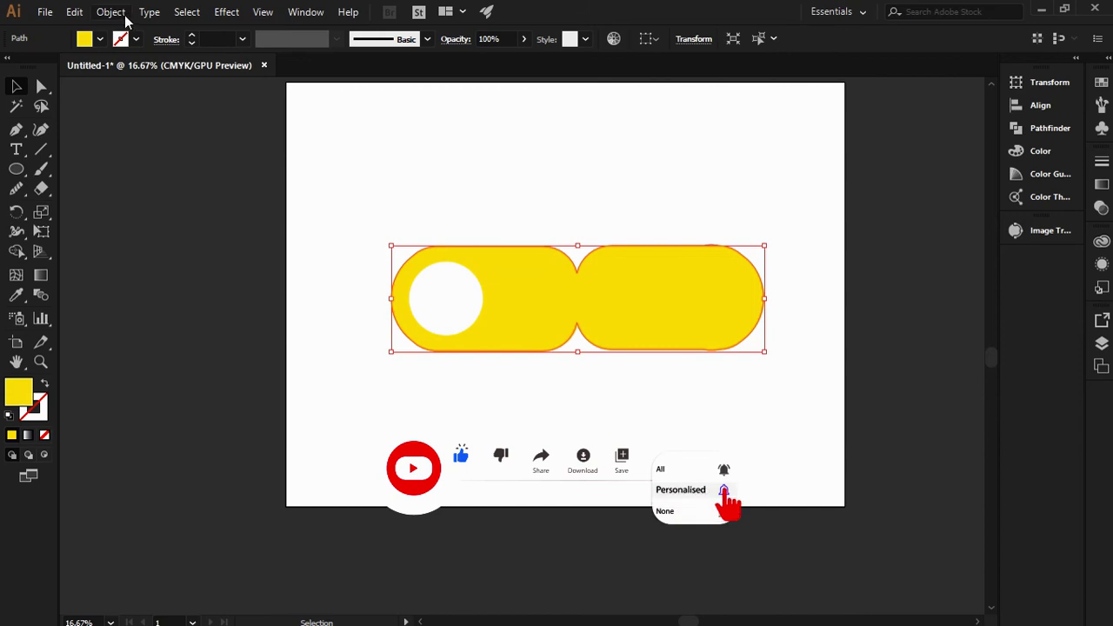
Step: Run the Specify script on the double pill with 32 pt labels on all four sides
{"action": "left_click", "coordinate": [44, 12]}
{"action": "mouse_move", "coordinate": [74, 360]}
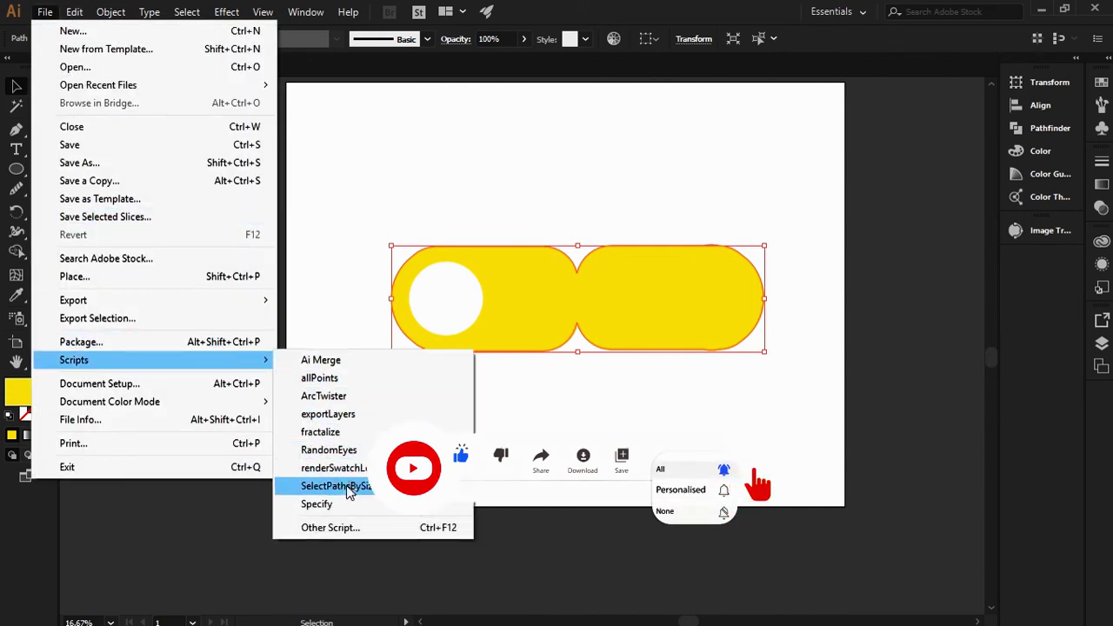
{"action": "left_click", "coordinate": [316, 505]}
{"action": "left_click_drag", "start_coordinate": [556, 18], "coordinate": [832, 12]}
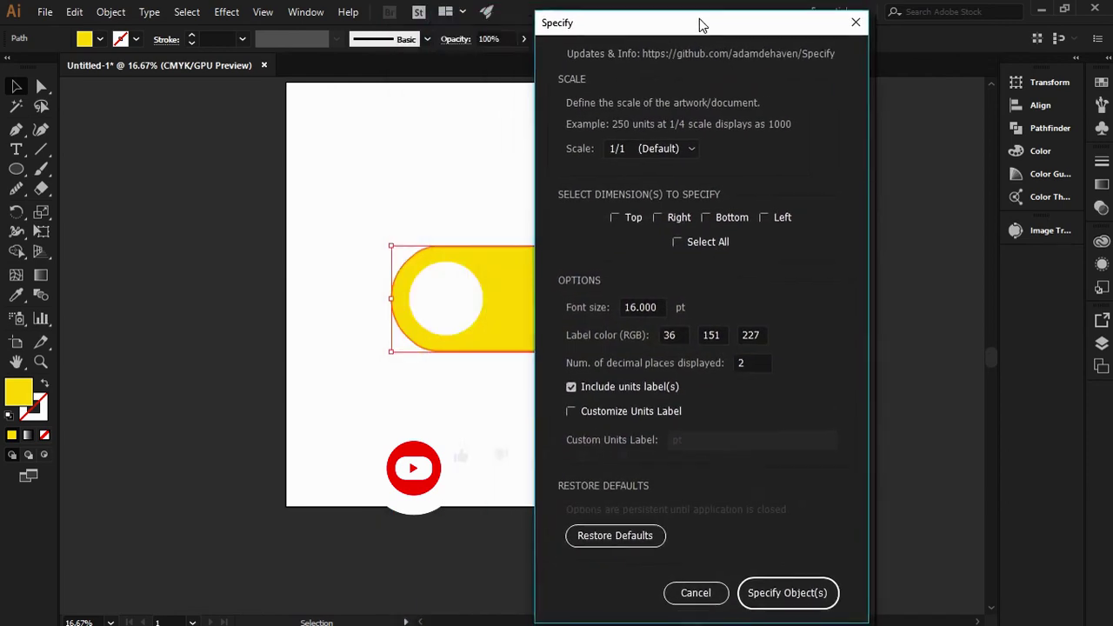
{"action": "double_click", "coordinate": [773, 298]}
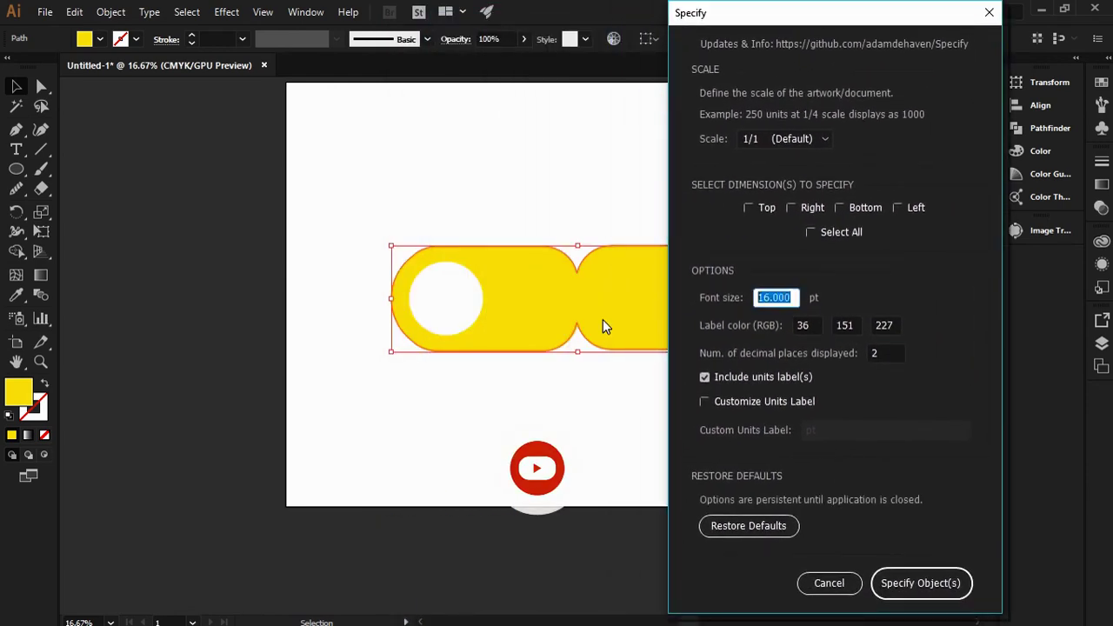
{"action": "type", "text": "32"}
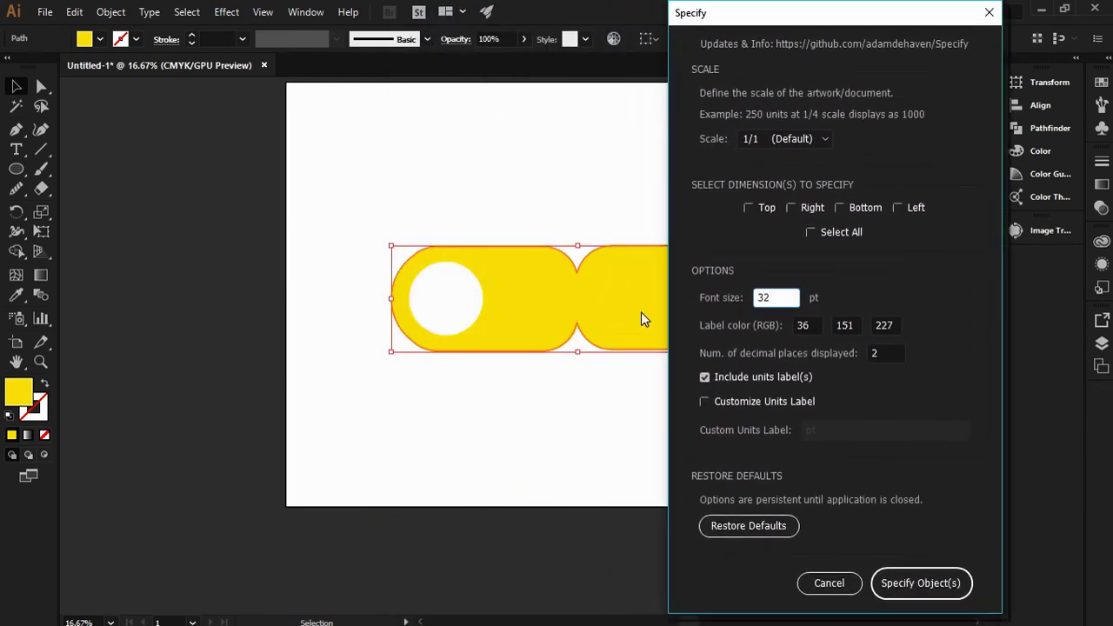
{"action": "left_click", "coordinate": [810, 232]}
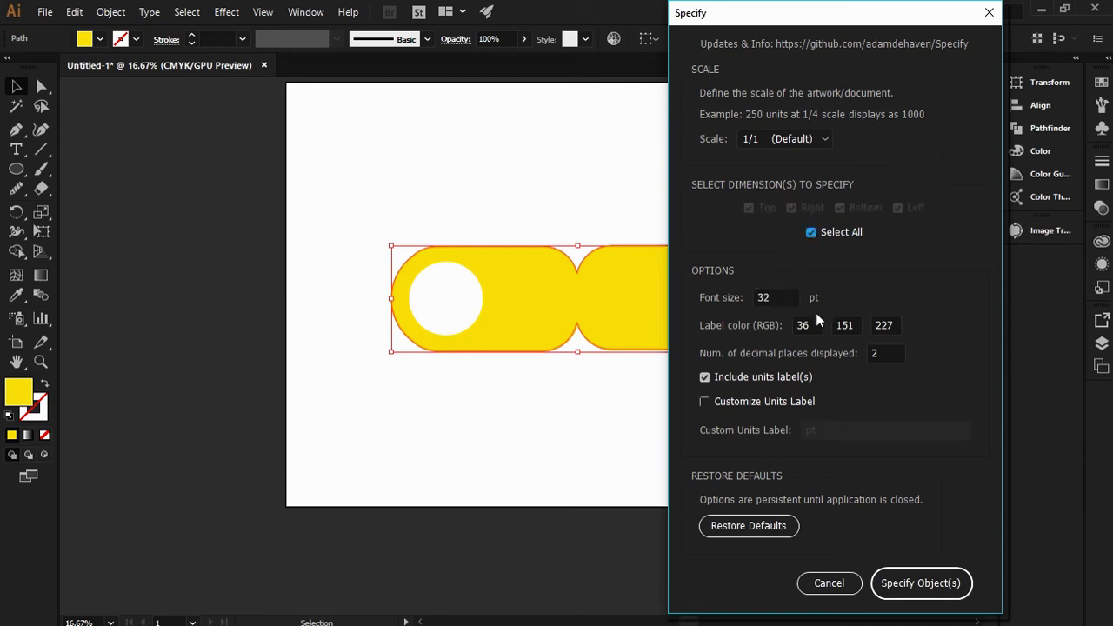
{"action": "left_click", "coordinate": [944, 585]}
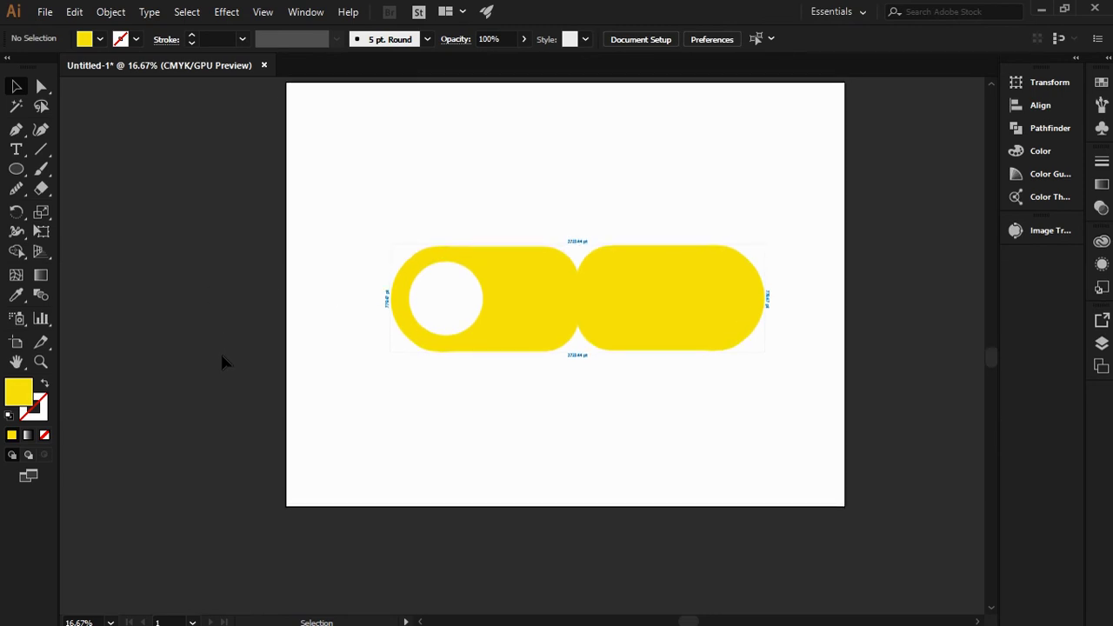
Step: Target the white circle in Layers and add its left-side Specify dimension label
{"action": "left_click", "coordinate": [1101, 343]}
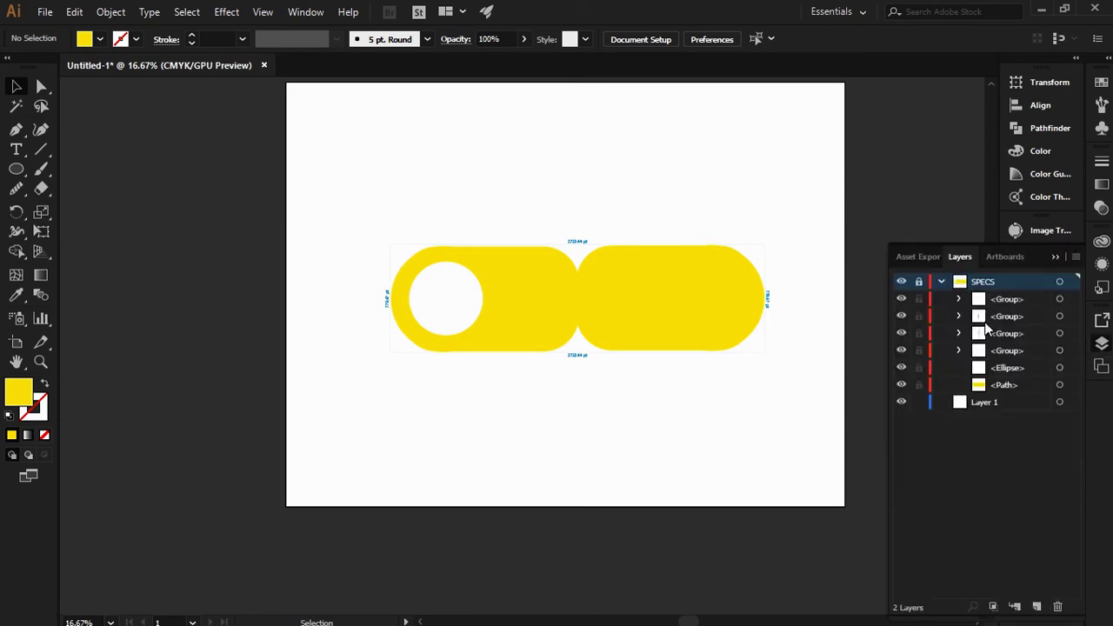
{"action": "left_click", "coordinate": [1060, 368]}
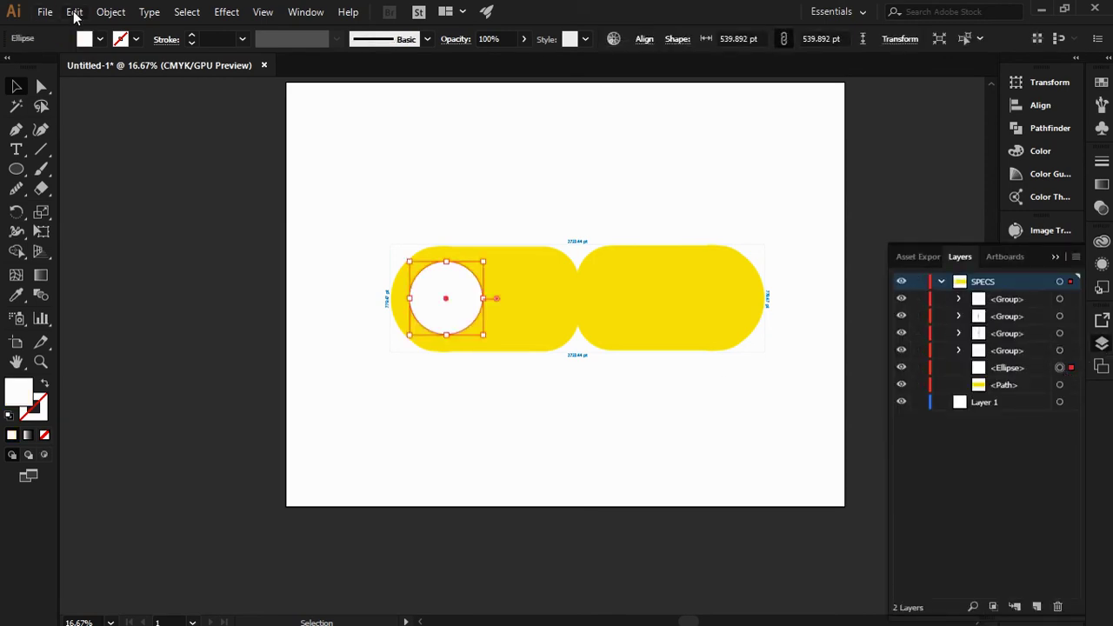
{"action": "left_click", "coordinate": [75, 12]}
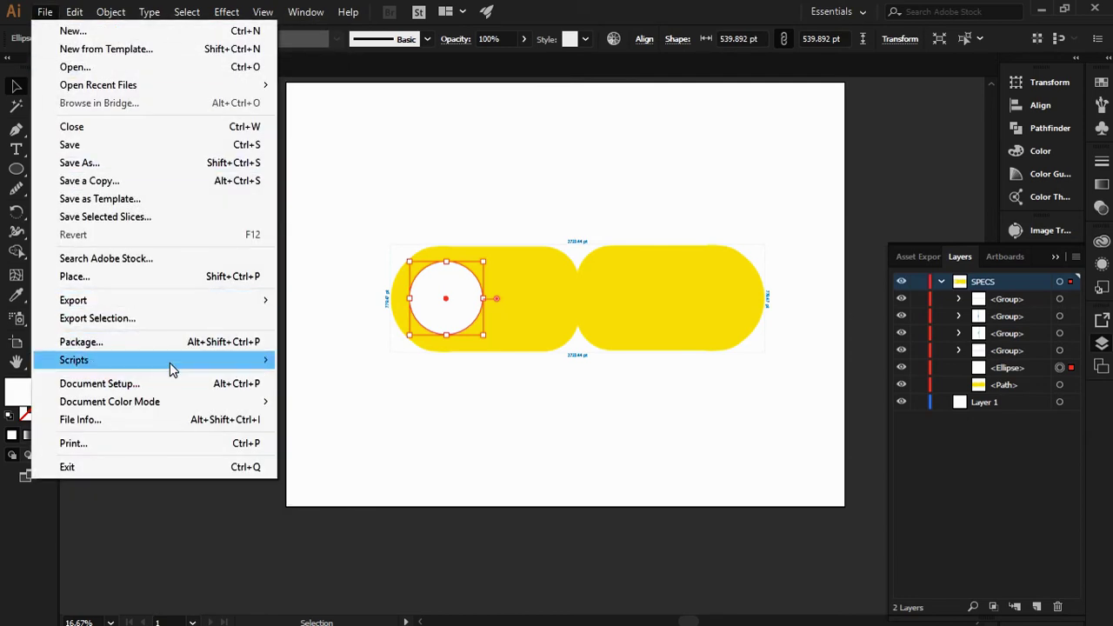
{"action": "mouse_move", "coordinate": [74, 360]}
{"action": "left_click", "coordinate": [319, 504]}
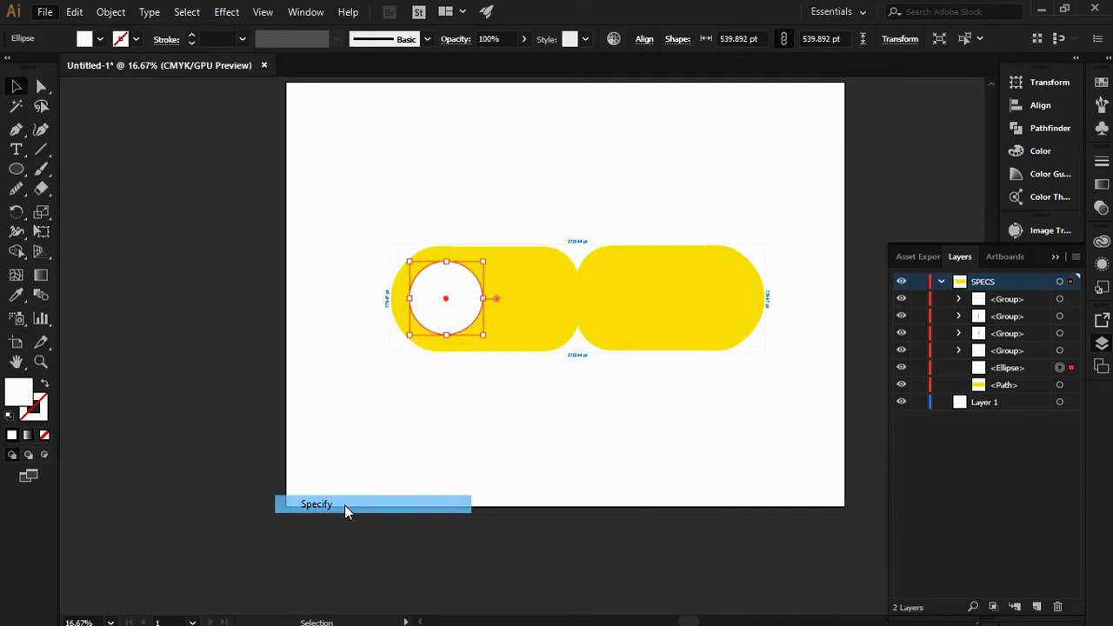
{"action": "left_click_drag", "start_coordinate": [488, 22], "coordinate": [931, 26]}
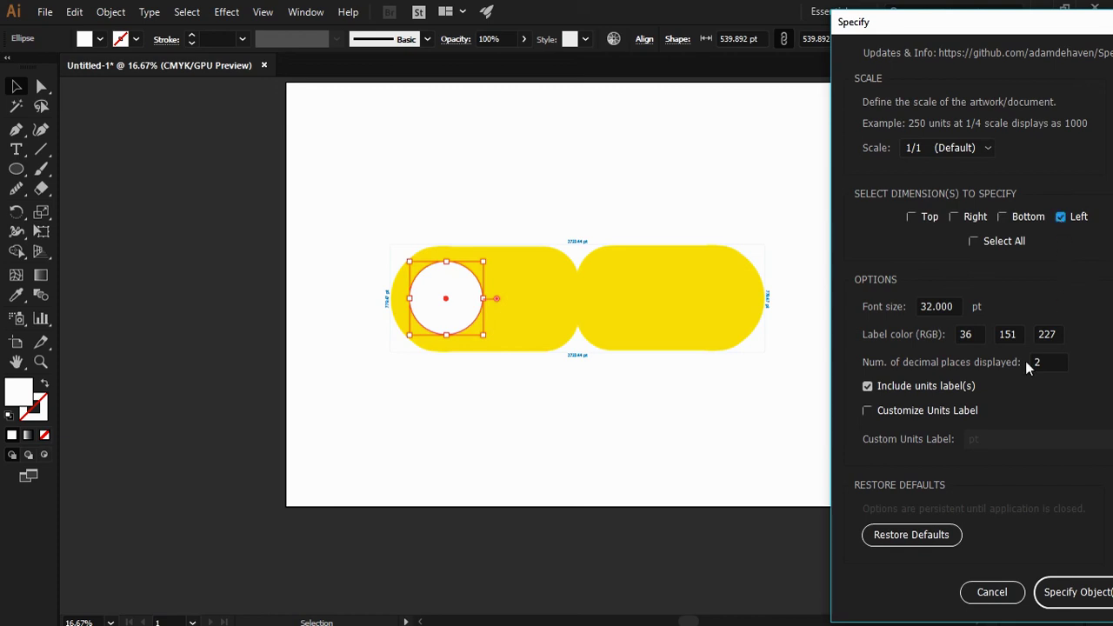
{"action": "left_click", "coordinate": [1075, 592]}
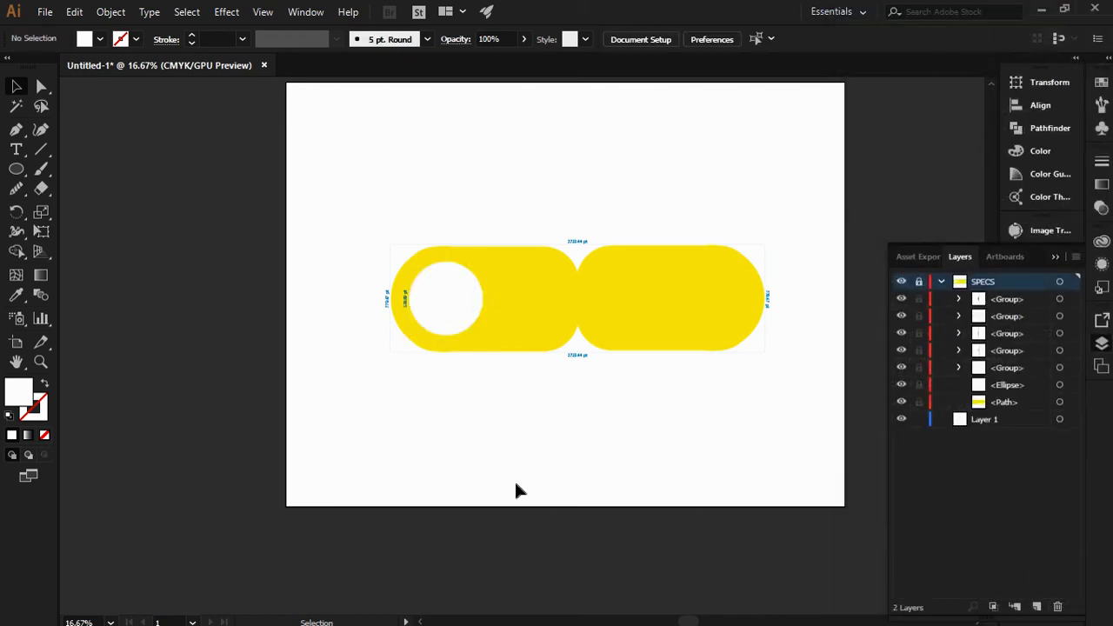
{"action": "left_click", "coordinate": [41, 360]}
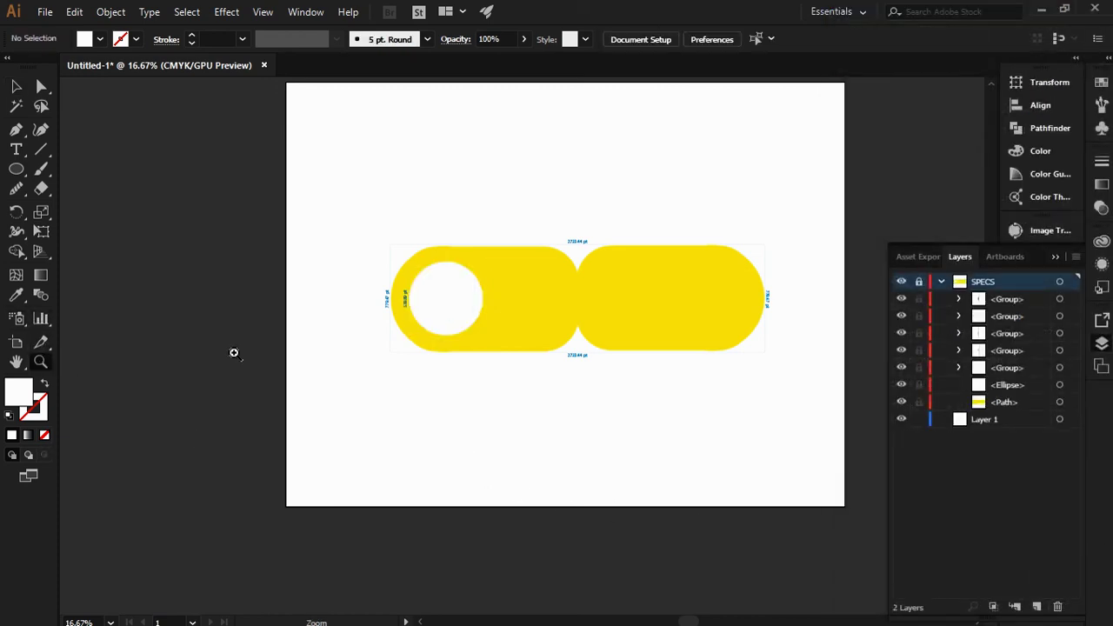
{"action": "left_click_drag", "start_coordinate": [448, 324], "coordinate": [764, 365]}
{"action": "scroll", "coordinate": [765, 358], "scroll_direction": "up", "scroll_amount": 3}
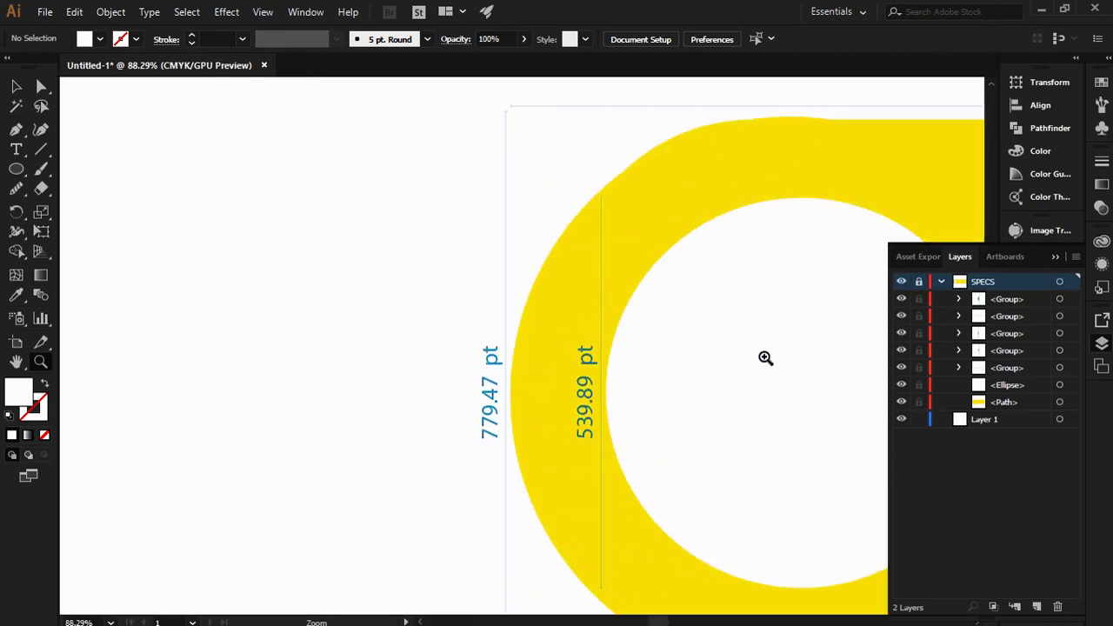
{"action": "mouse_move", "coordinate": [765, 357]}
{"action": "left_mouse_down"}
{"action": "mouse_move", "coordinate": [729, 379]}
{"action": "mouse_move", "coordinate": [460, 368]}
{"action": "left_mouse_up"}
{"action": "scroll", "coordinate": [487, 318], "scroll_direction": "right", "scroll_amount": 3}
{"action": "scroll", "coordinate": [514, 340], "scroll_direction": "right", "scroll_amount": 1}
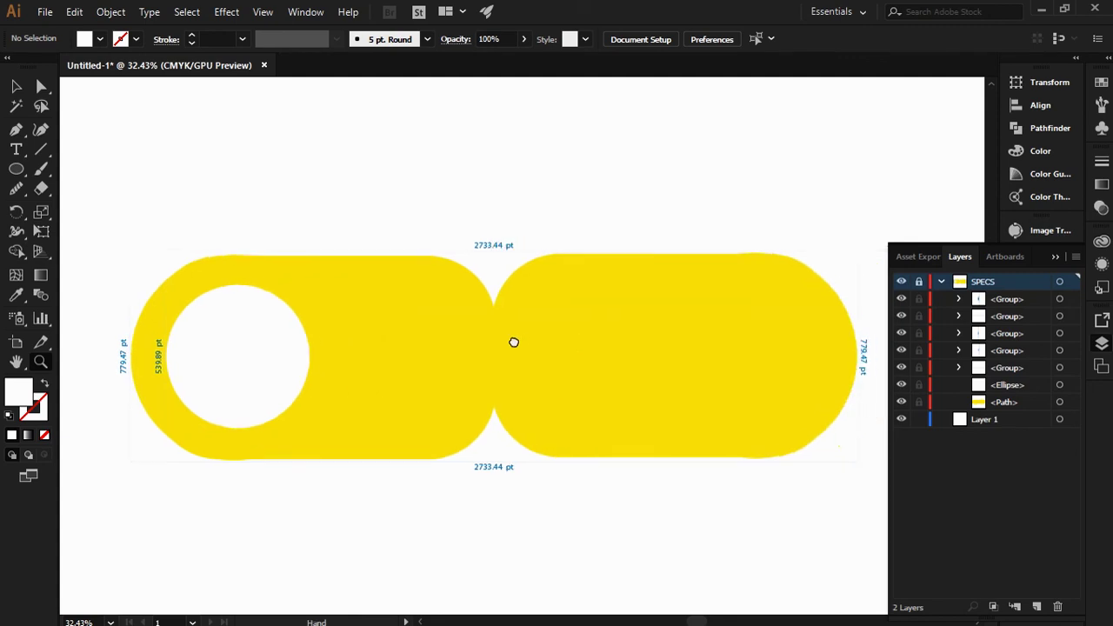
{"action": "mouse_move", "coordinate": [382, 336]}
{"action": "left_mouse_down"}
{"action": "mouse_move", "coordinate": [556, 336]}
{"action": "mouse_move", "coordinate": [291, 380]}
{"action": "left_mouse_up"}
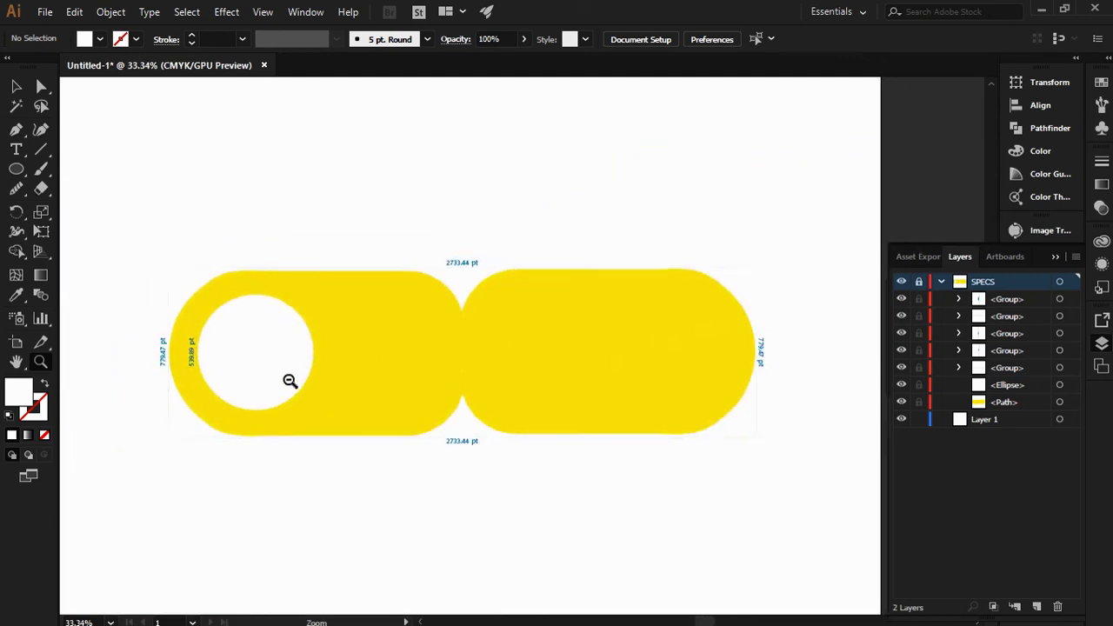
{"action": "left_click_drag", "start_coordinate": [497, 362], "coordinate": [397, 379]}
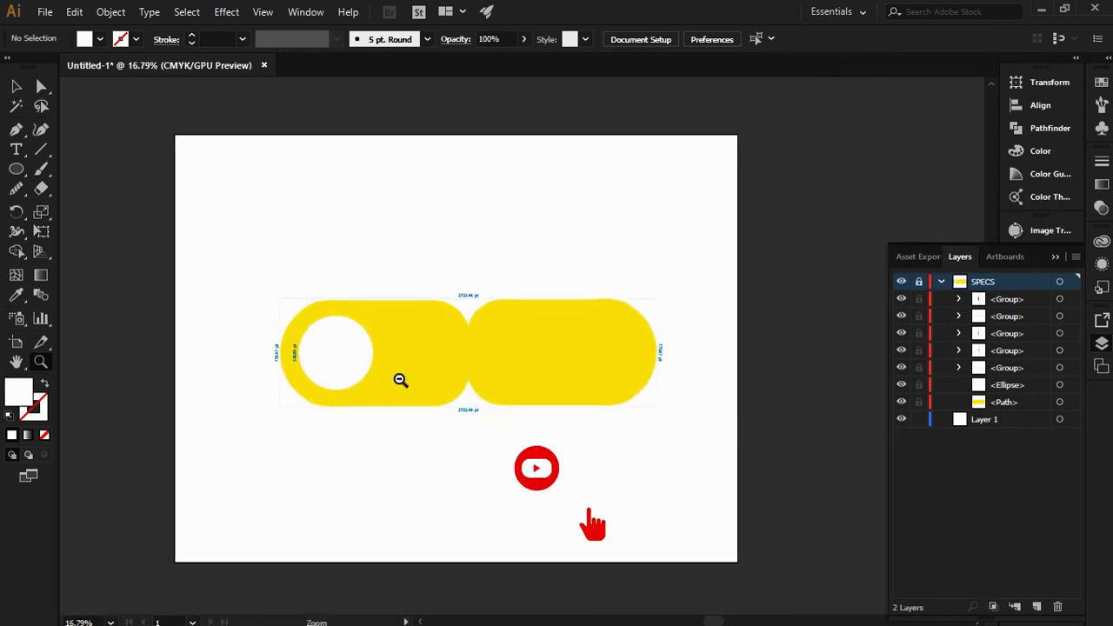
{"action": "scroll", "coordinate": [451, 374], "scroll_direction": "down", "scroll_amount": 2}
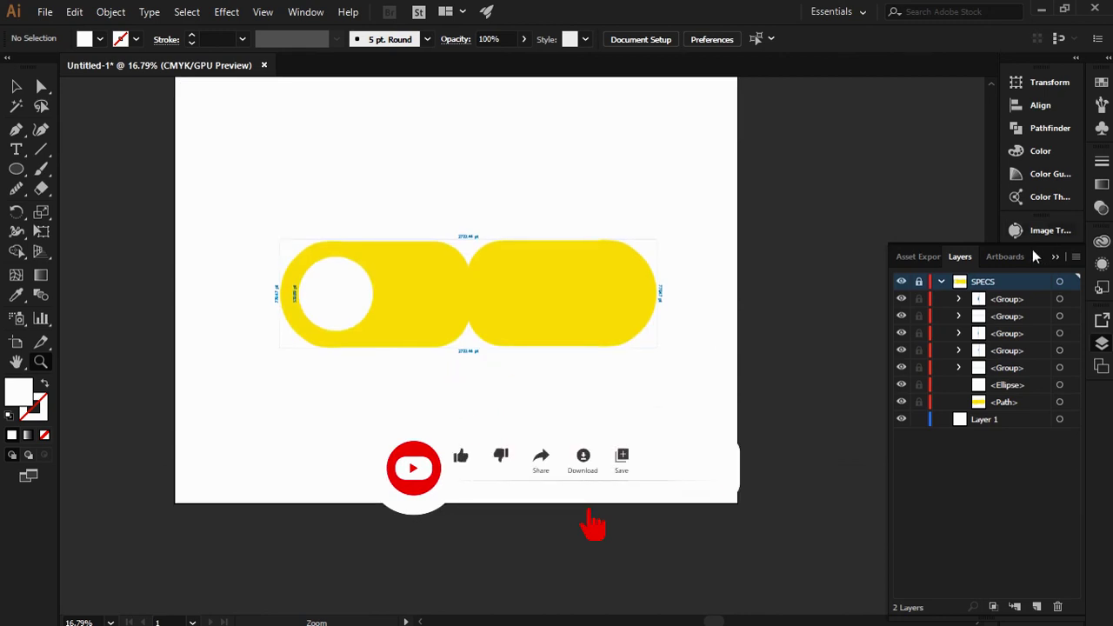
{"action": "left_click", "coordinate": [1055, 257]}
{"action": "left_click_drag", "start_coordinate": [487, 289], "coordinate": [636, 295]}
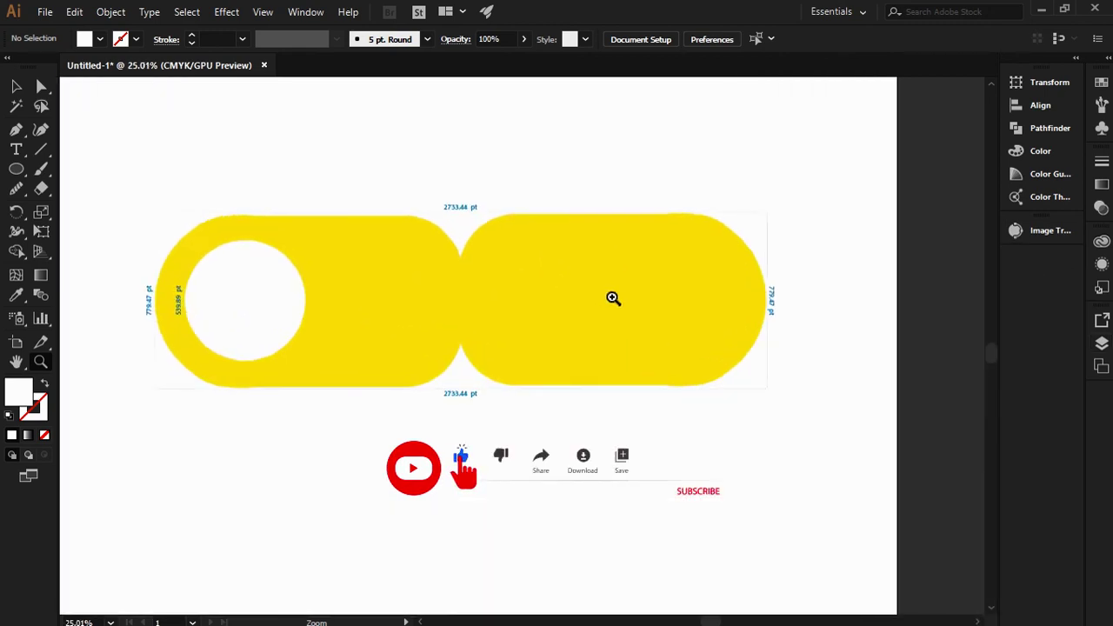
{"action": "left_click_drag", "start_coordinate": [494, 298], "coordinate": [566, 325]}
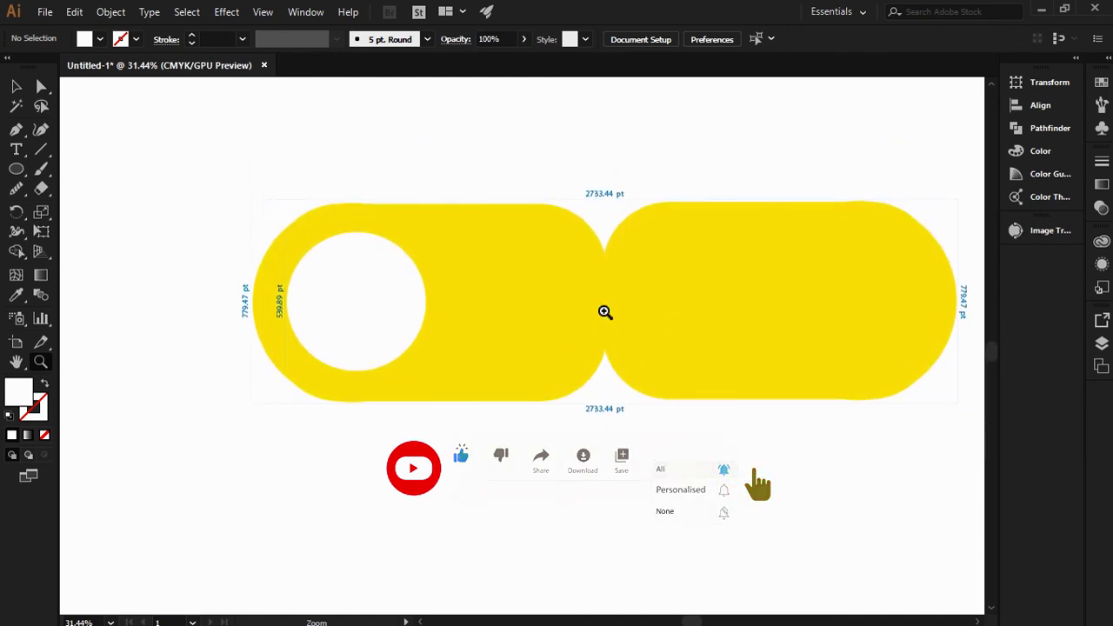
{"action": "key", "text": "v"}
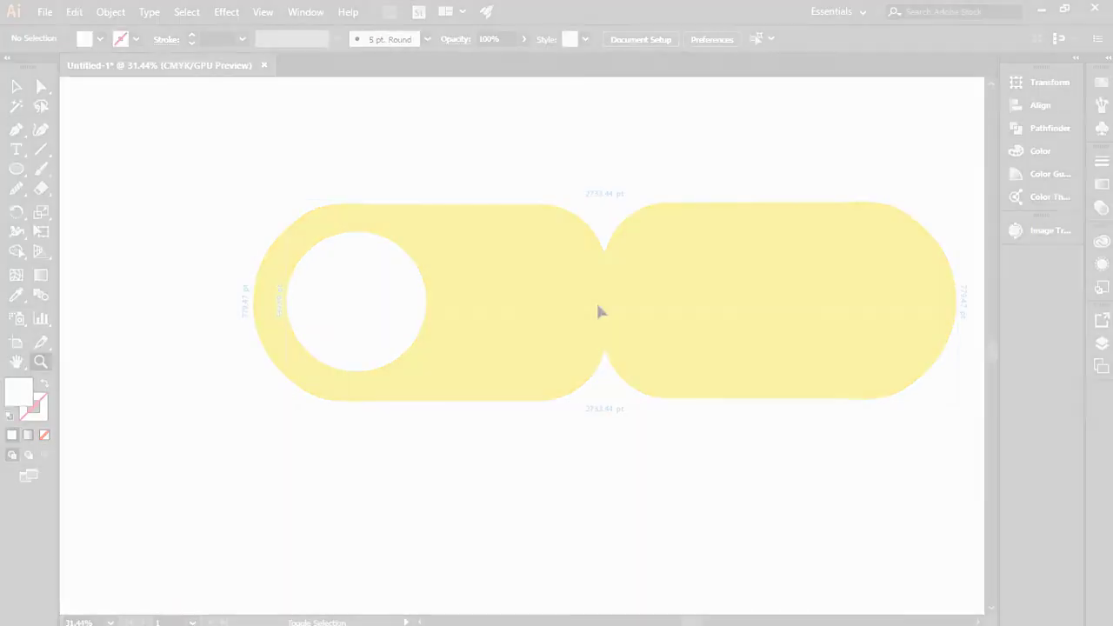